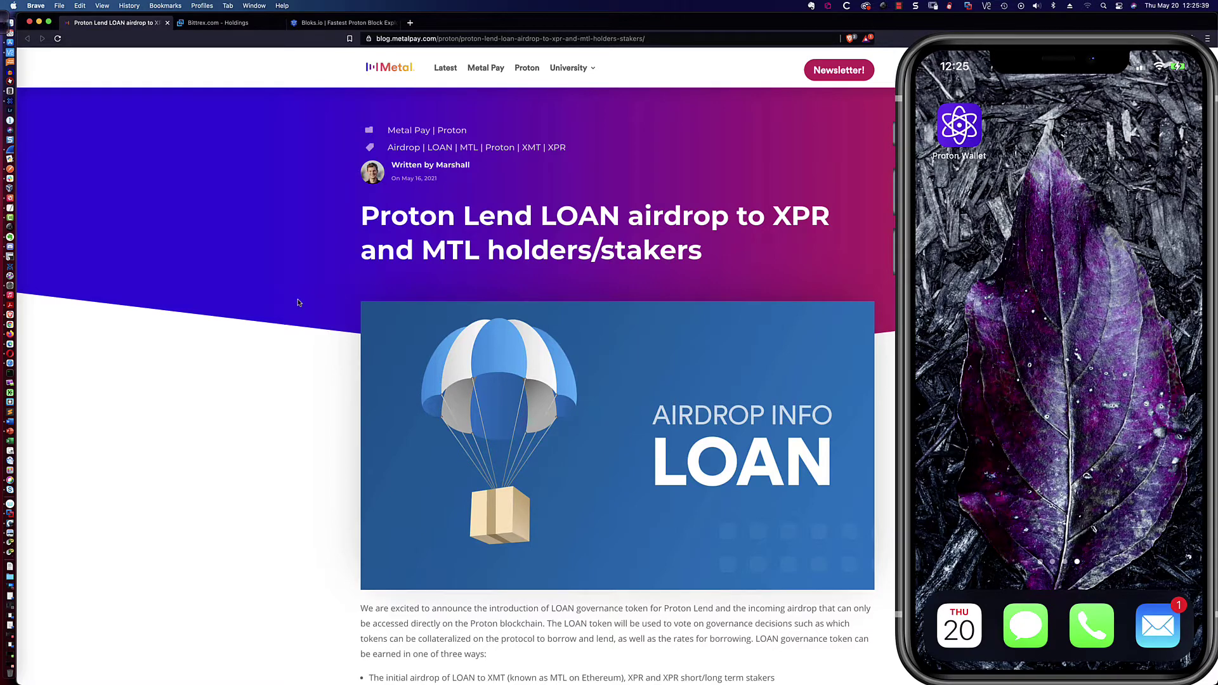
Scroll to the LOAN ratios (333:1 XMT to 30:1 XPR), highlighting then clearing the June 15th sentence.
{"action": "scroll", "coordinate": [321, 298], "scroll_direction": "down", "scroll_amount": 1}
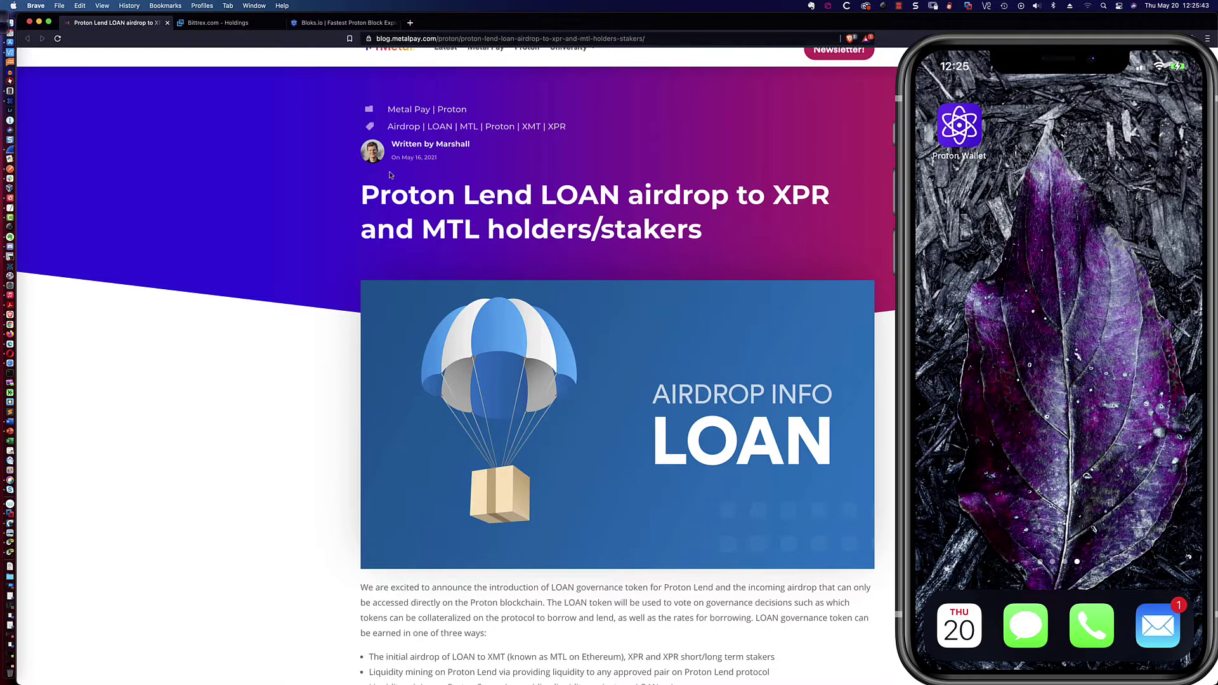
{"action": "scroll", "coordinate": [382, 176], "scroll_direction": "up", "scroll_amount": 1}
{"action": "scroll", "coordinate": [382, 175], "scroll_direction": "down", "scroll_amount": 1}
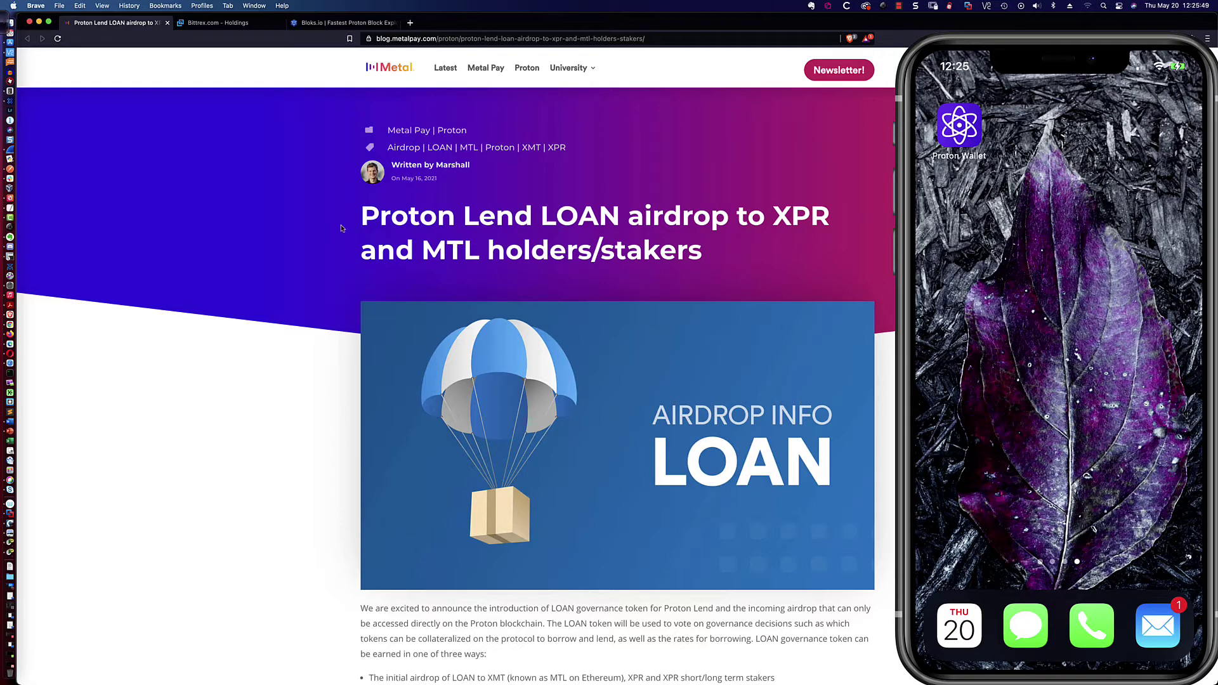
{"action": "scroll", "coordinate": [340, 228], "scroll_direction": "down", "scroll_amount": 1}
{"action": "scroll", "coordinate": [340, 229], "scroll_direction": "down", "scroll_amount": 5}
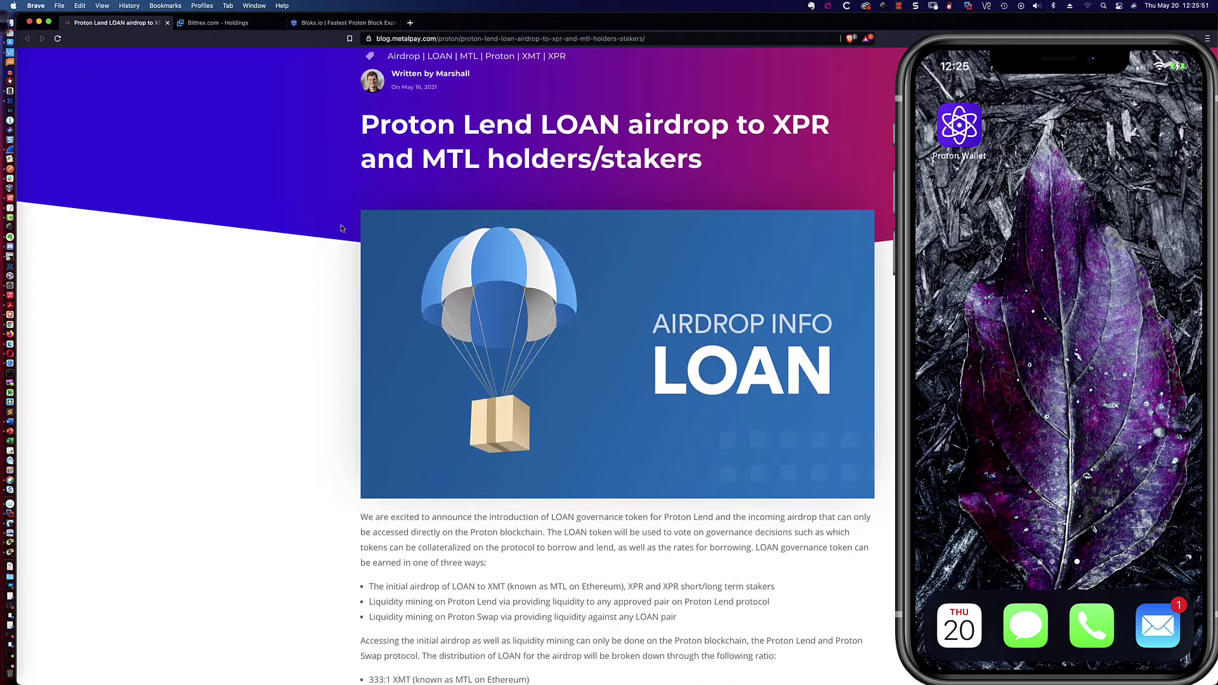
{"action": "scroll", "coordinate": [341, 228], "scroll_direction": "down", "scroll_amount": 12}
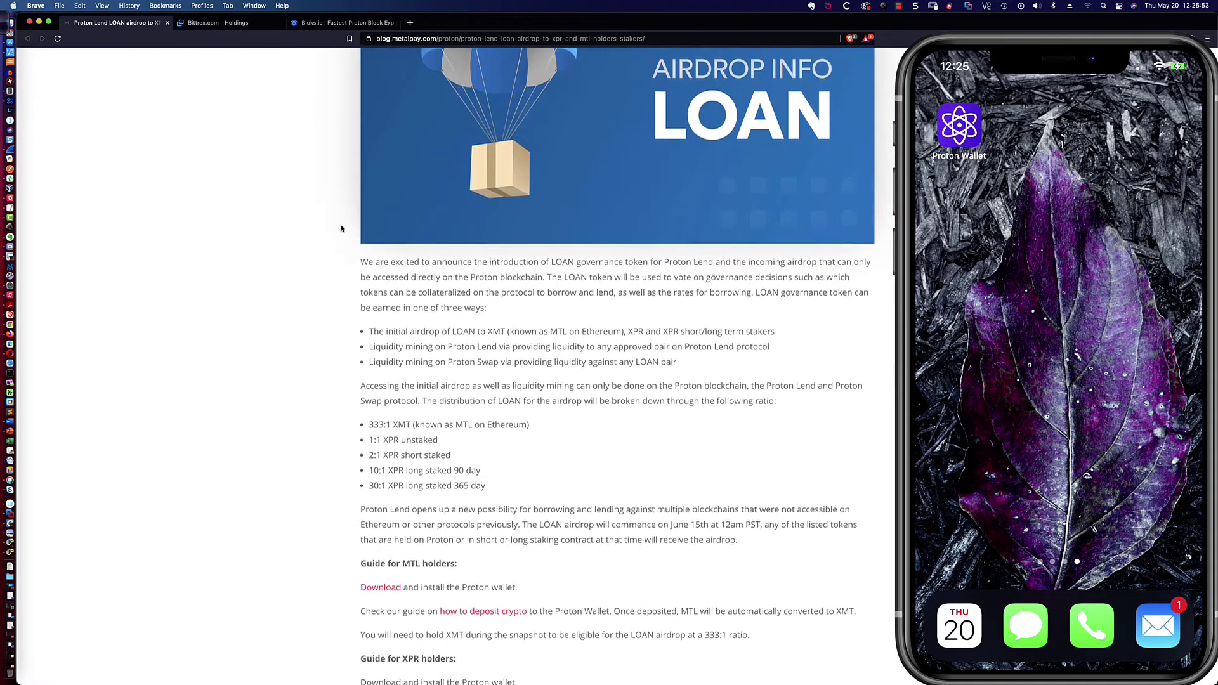
{"action": "scroll", "coordinate": [340, 228], "scroll_direction": "down", "scroll_amount": 5}
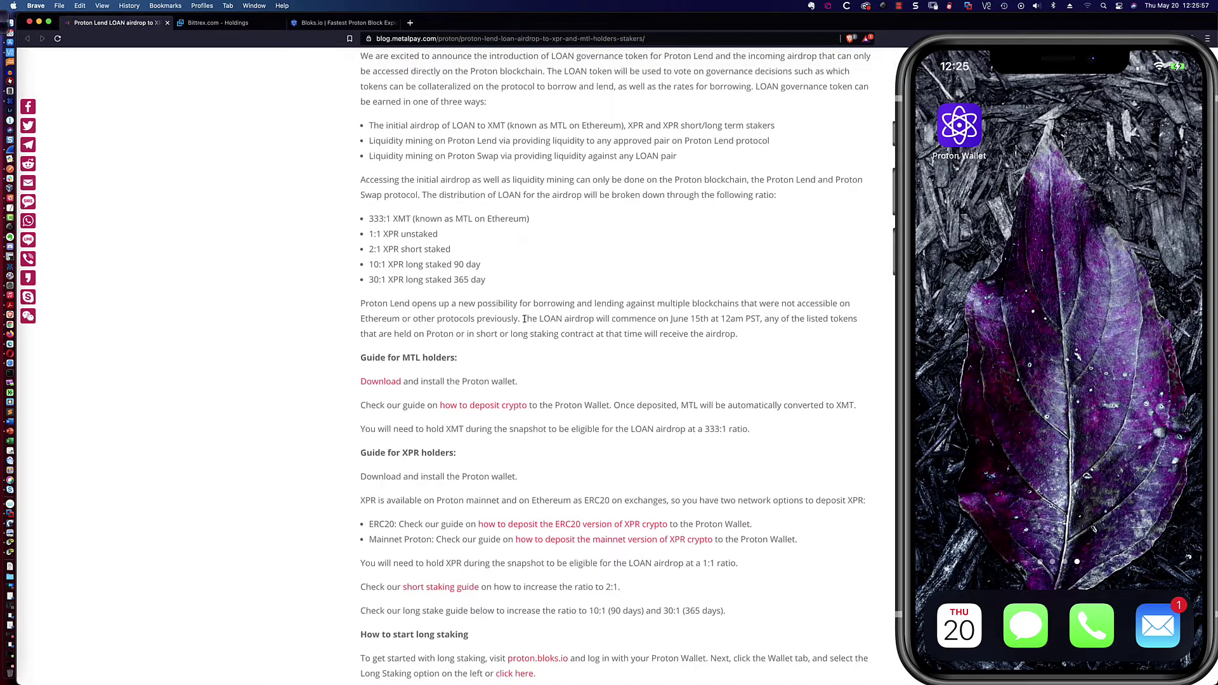
{"action": "left_click_drag", "start_coordinate": [522, 319], "coordinate": [761, 320]}
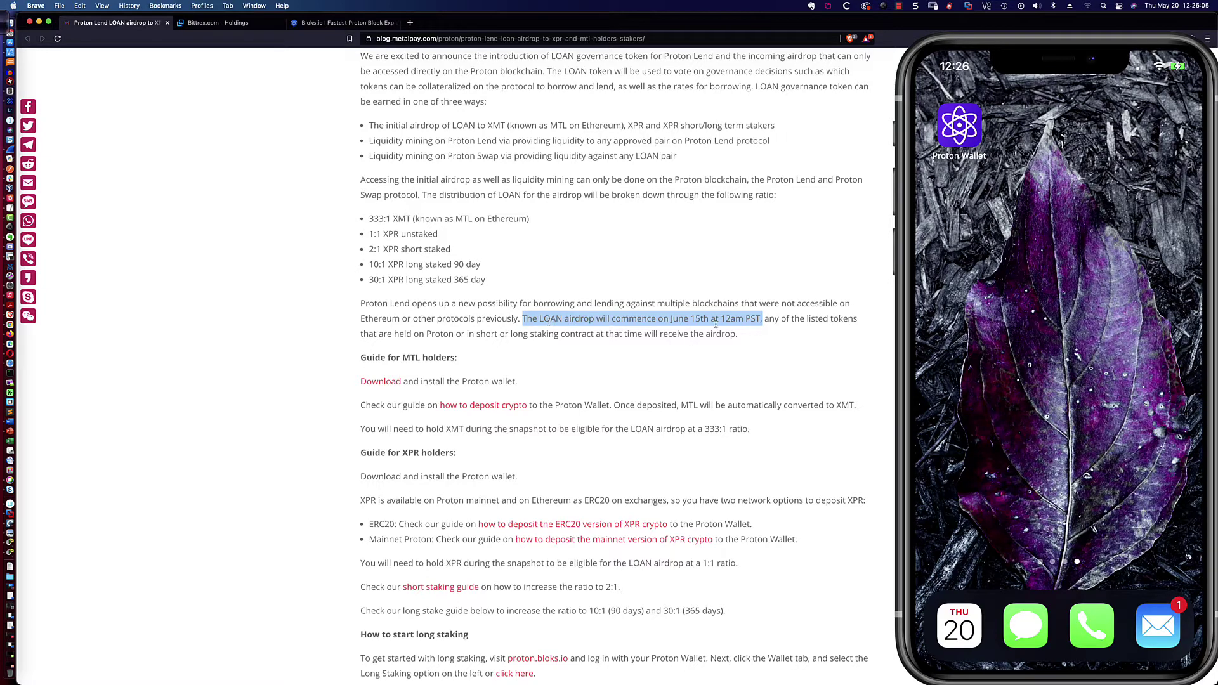
{"action": "left_click", "coordinate": [517, 252]}
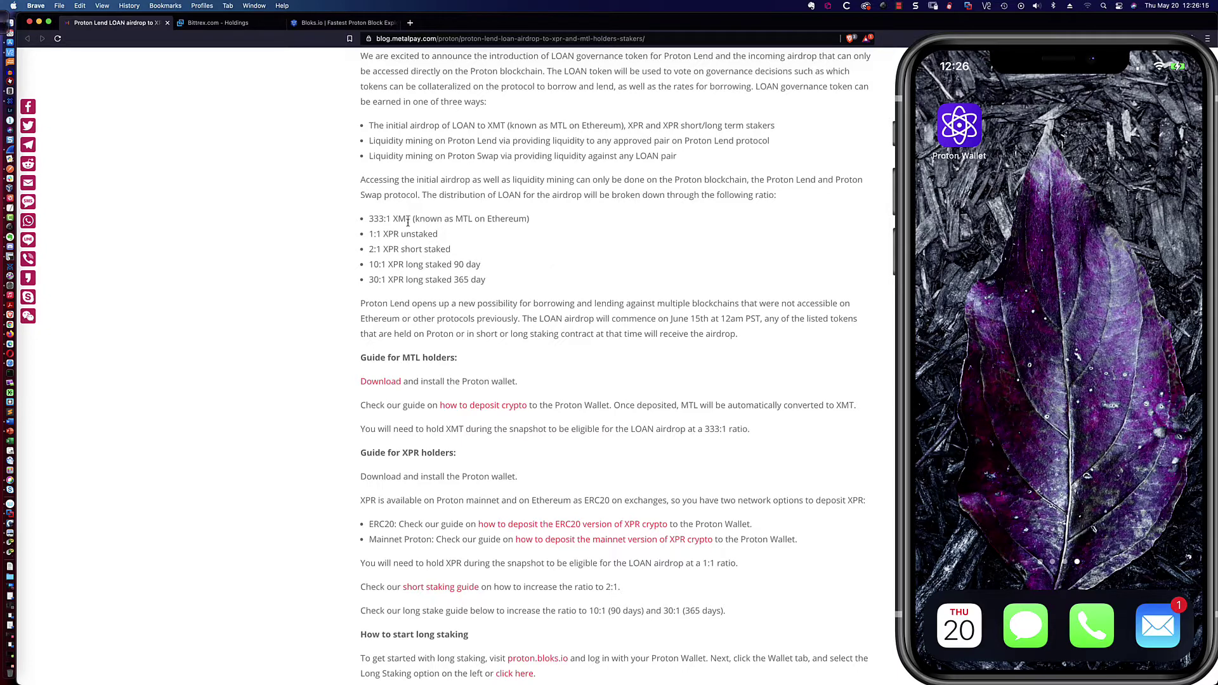
Highlight the '333:1 XMT (known as MTL on Ethereum)' ratio line in the blog article.
{"action": "left_click_drag", "start_coordinate": [370, 219], "coordinate": [532, 221]}
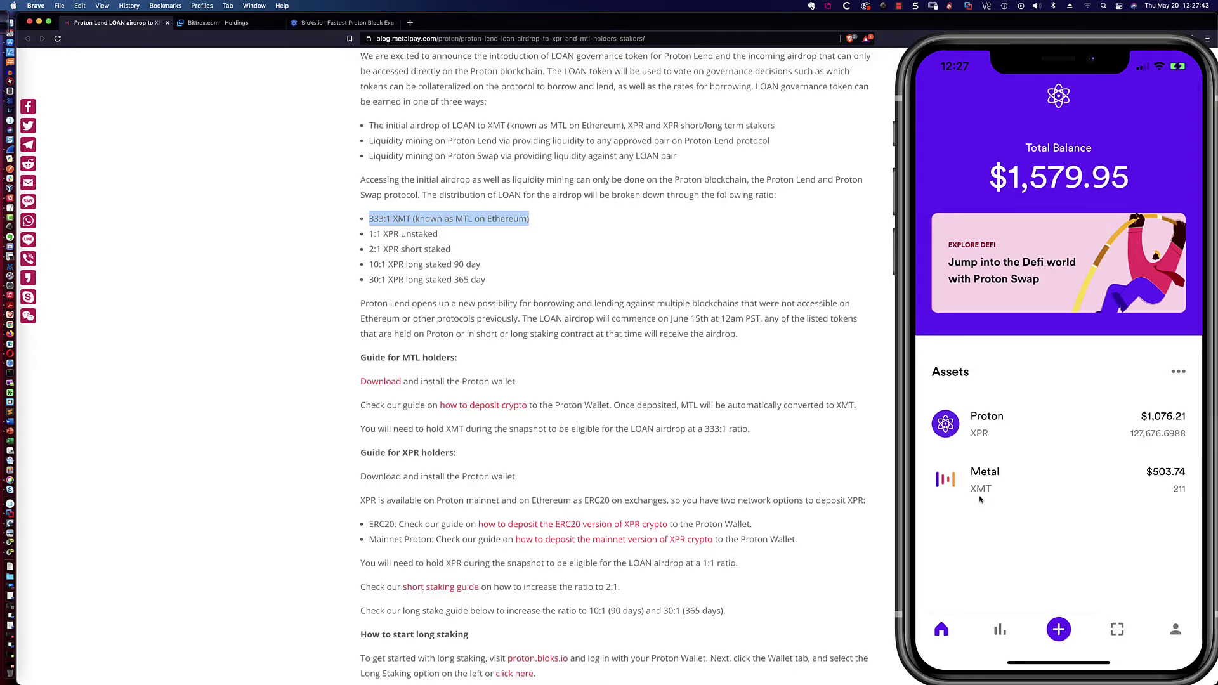
Compute 211 × 333 = 70263 in Calculator, then go back to the Bittrex holdings tab.
{"action": "key", "text": "super+Tab"}
{"action": "key", "text": "super+Tab"}
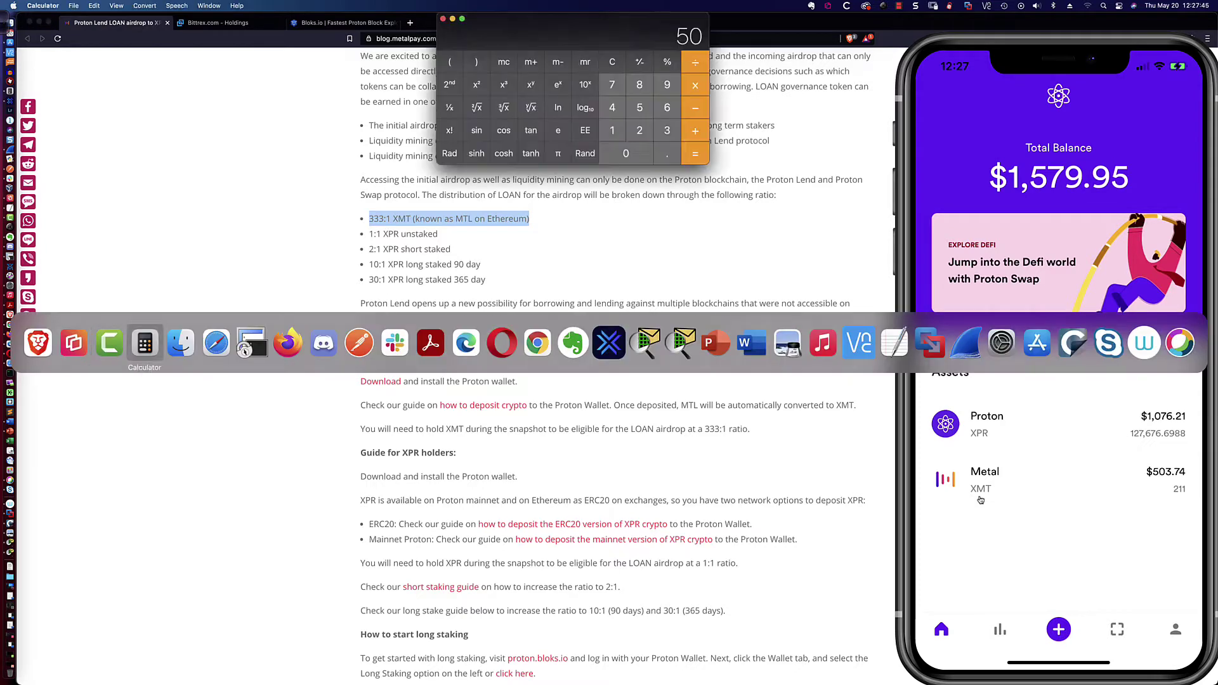
{"action": "left_click", "coordinate": [612, 62]}
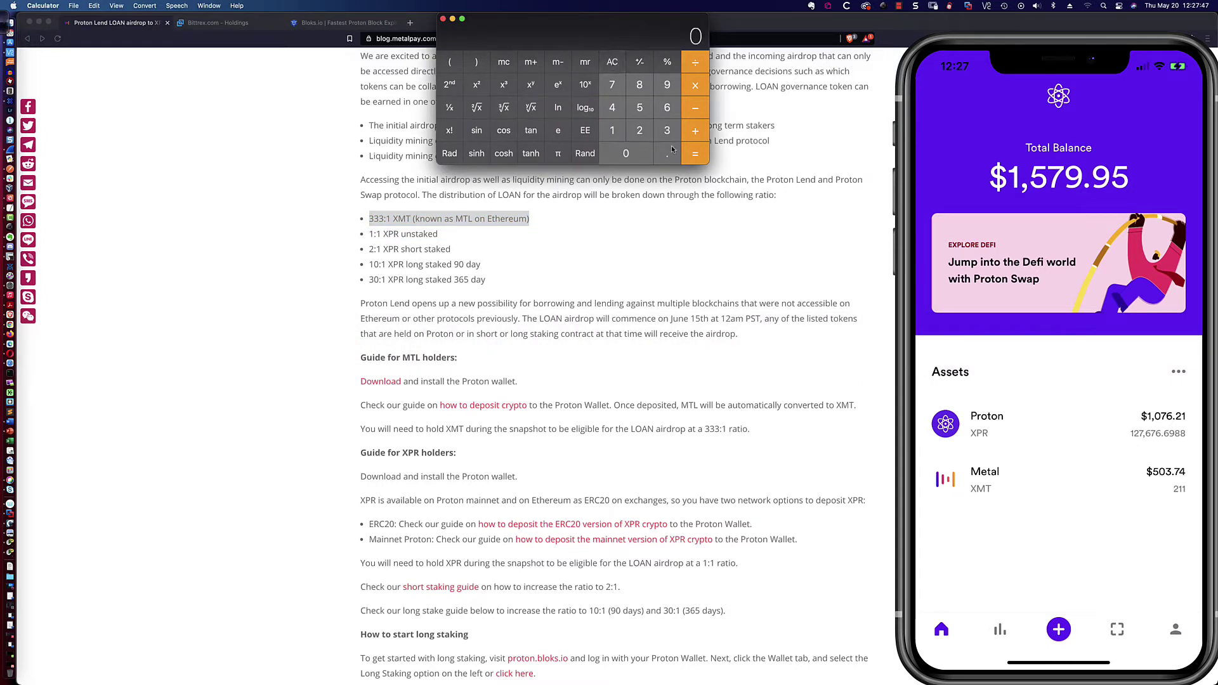
{"action": "left_click", "coordinate": [639, 131]}
{"action": "type", "text": "11"}
{"action": "left_click", "coordinate": [666, 131]}
{"action": "left_click", "coordinate": [666, 131]}
{"action": "left_click", "coordinate": [666, 131]}
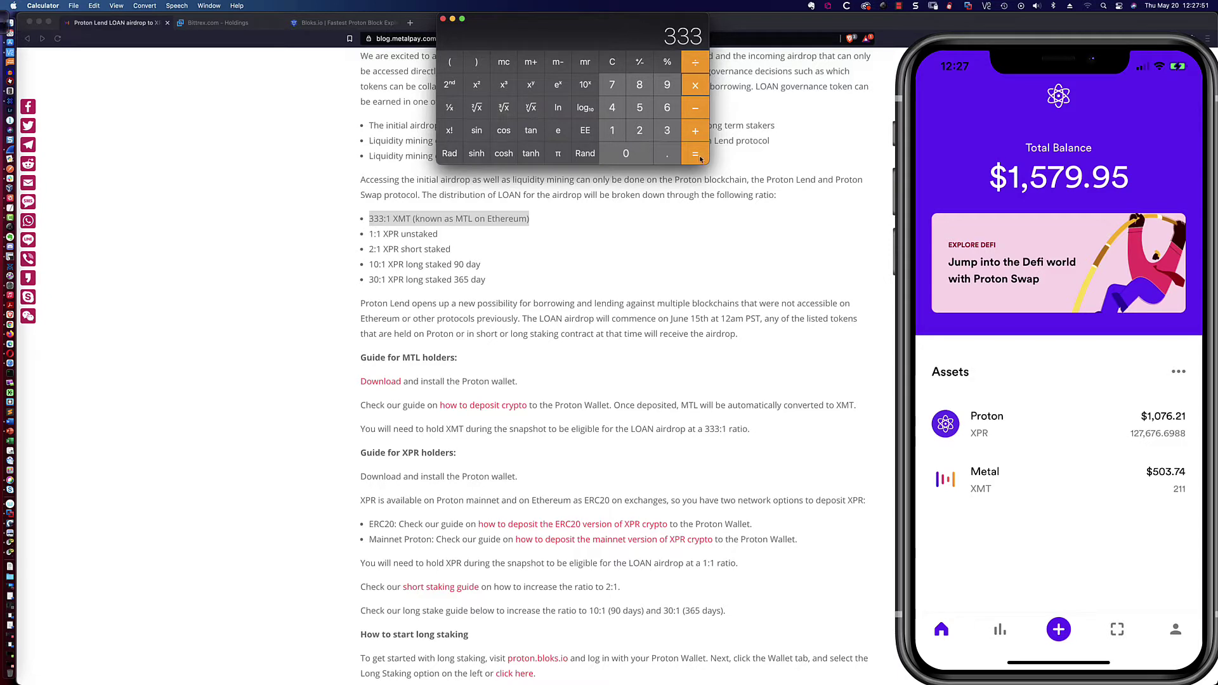
{"action": "left_click", "coordinate": [692, 154]}
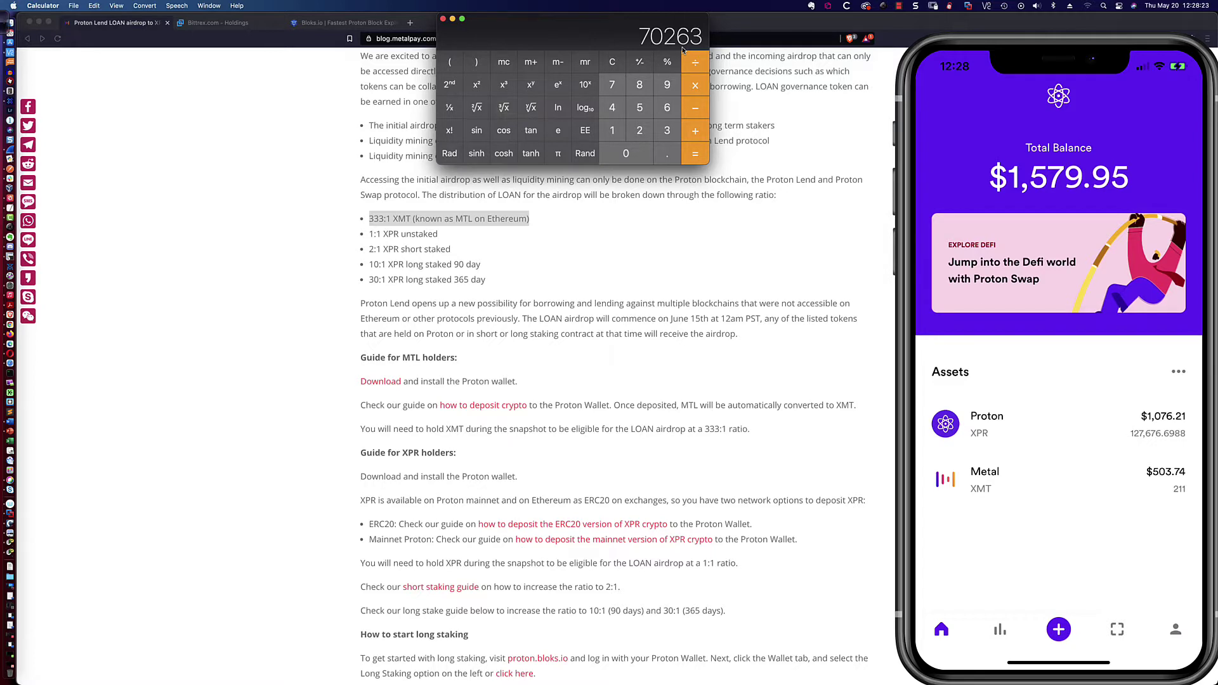
{"action": "key", "text": "super+Tab"}
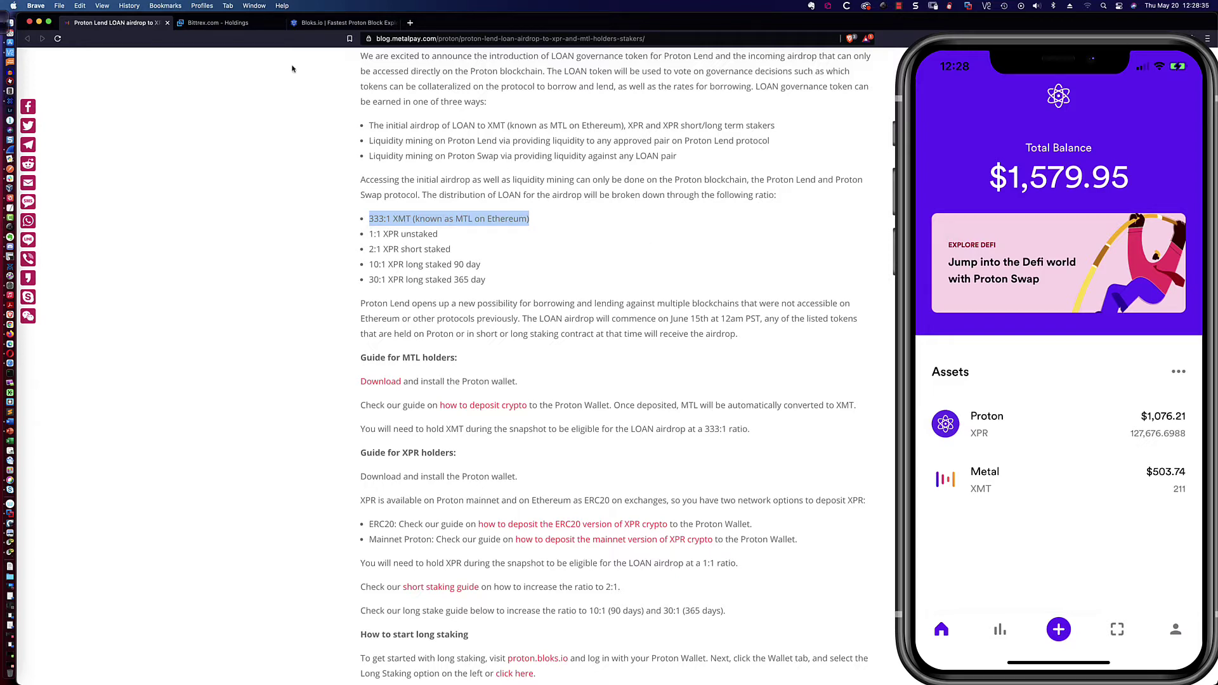
{"action": "left_click", "coordinate": [219, 24]}
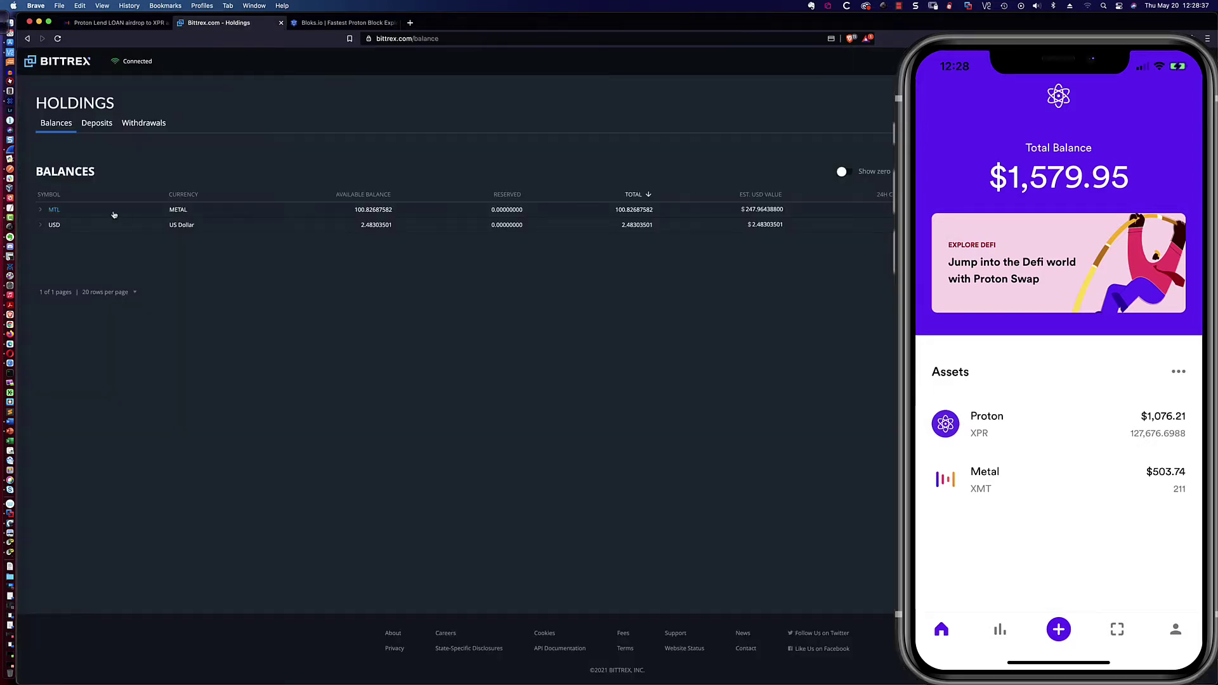
Expand the MTL row, open its withdrawal form, and highlight the 20 MTL transaction fee.
{"action": "left_click", "coordinate": [39, 212]}
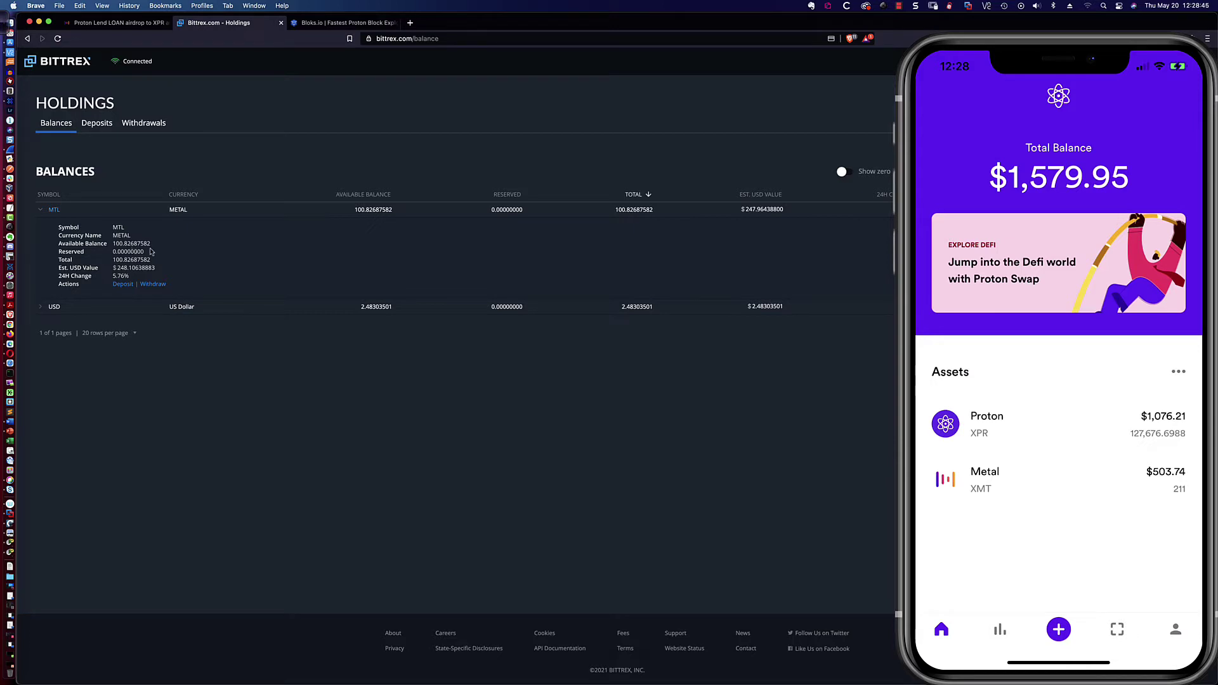
{"action": "left_click", "coordinate": [153, 284]}
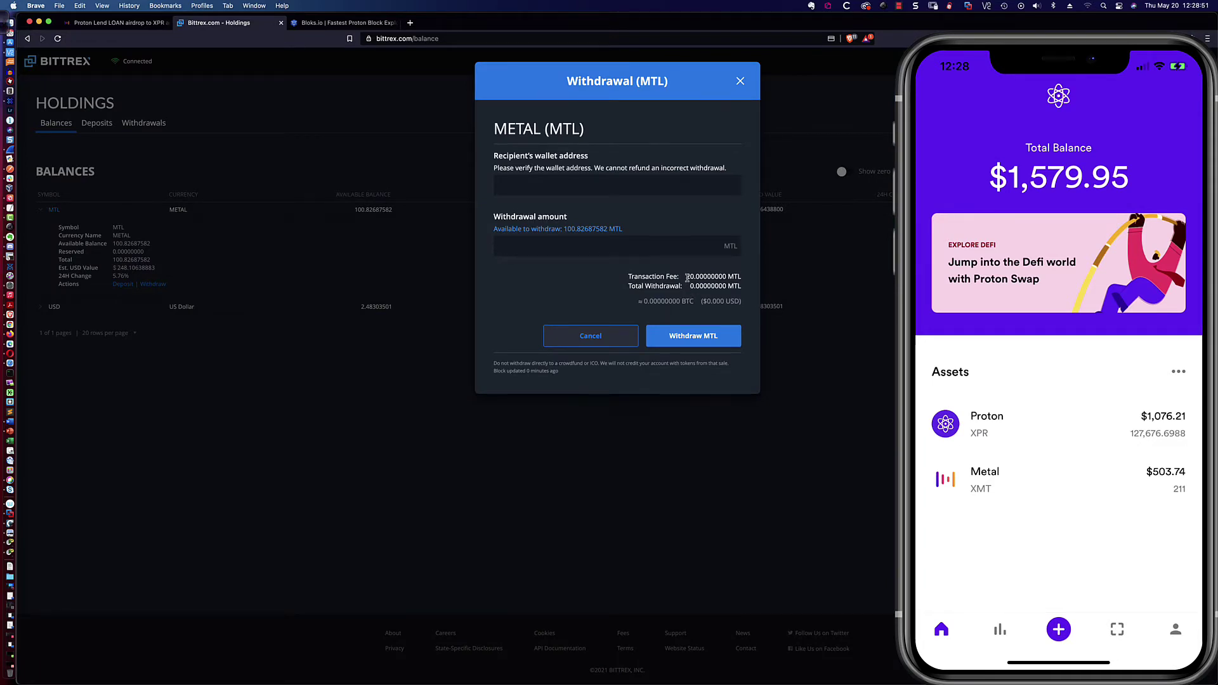
{"action": "left_click_drag", "start_coordinate": [686, 277], "coordinate": [744, 281]}
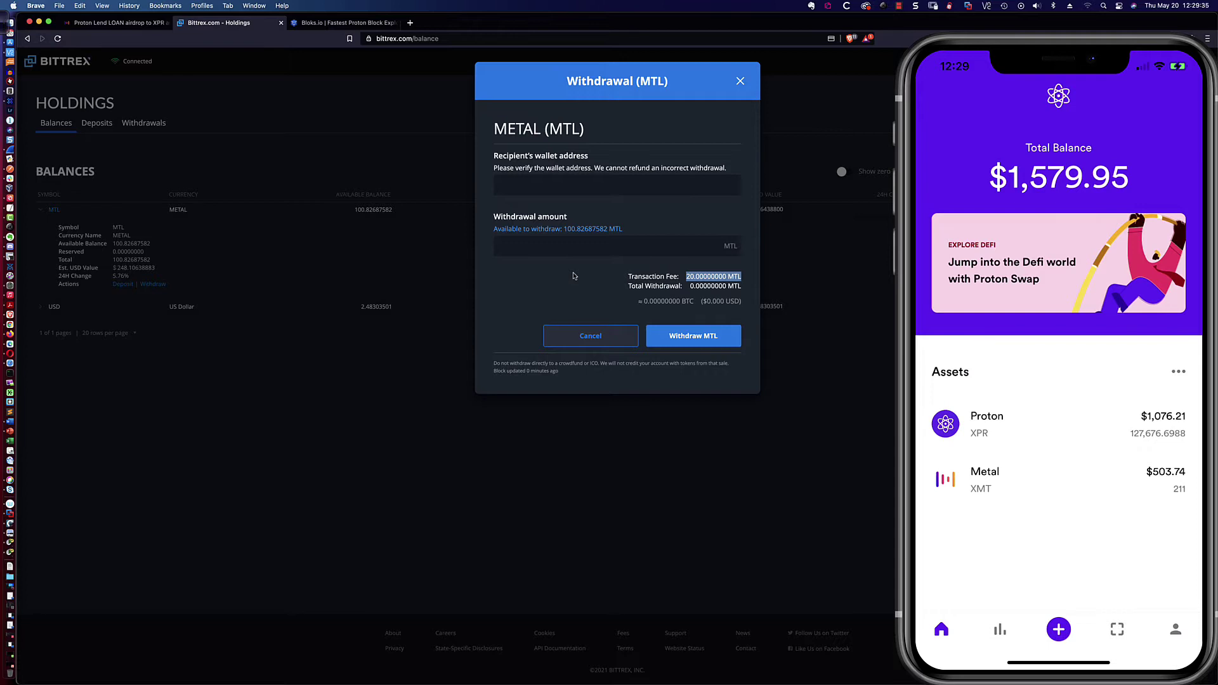
Compute 80 × 333 = 26640 in Calculator, then return to the withdrawal form's address field.
{"action": "key", "text": "super+Tab"}
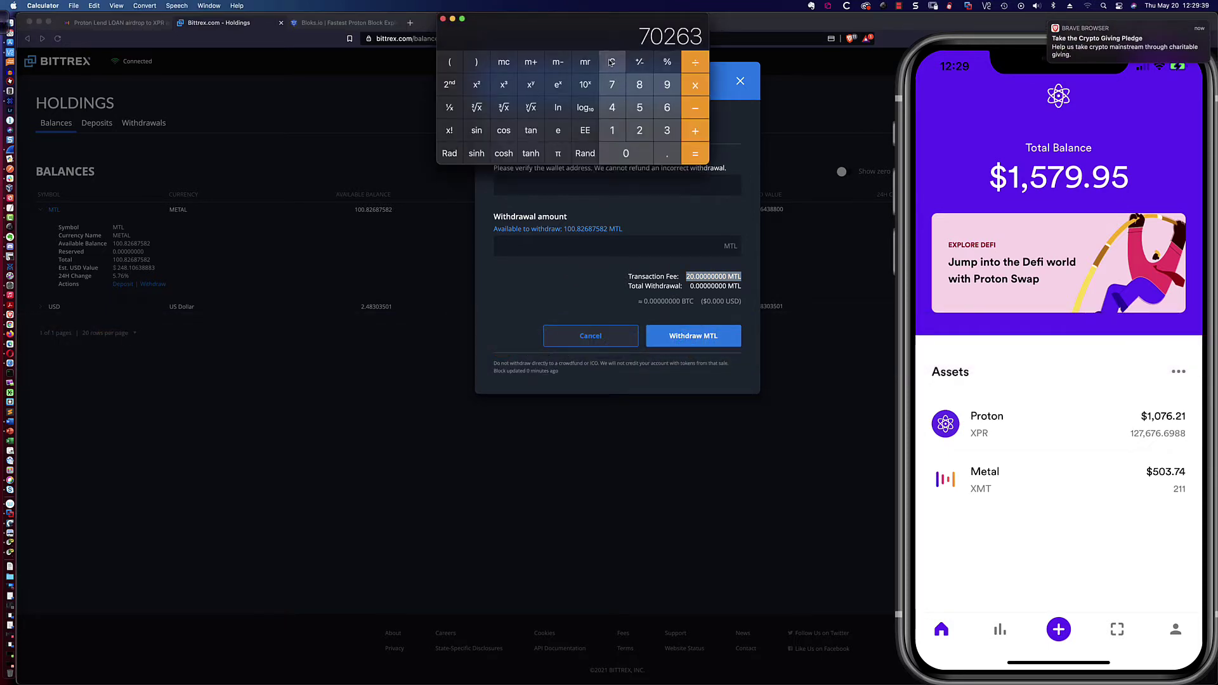
{"action": "left_click", "coordinate": [612, 61]}
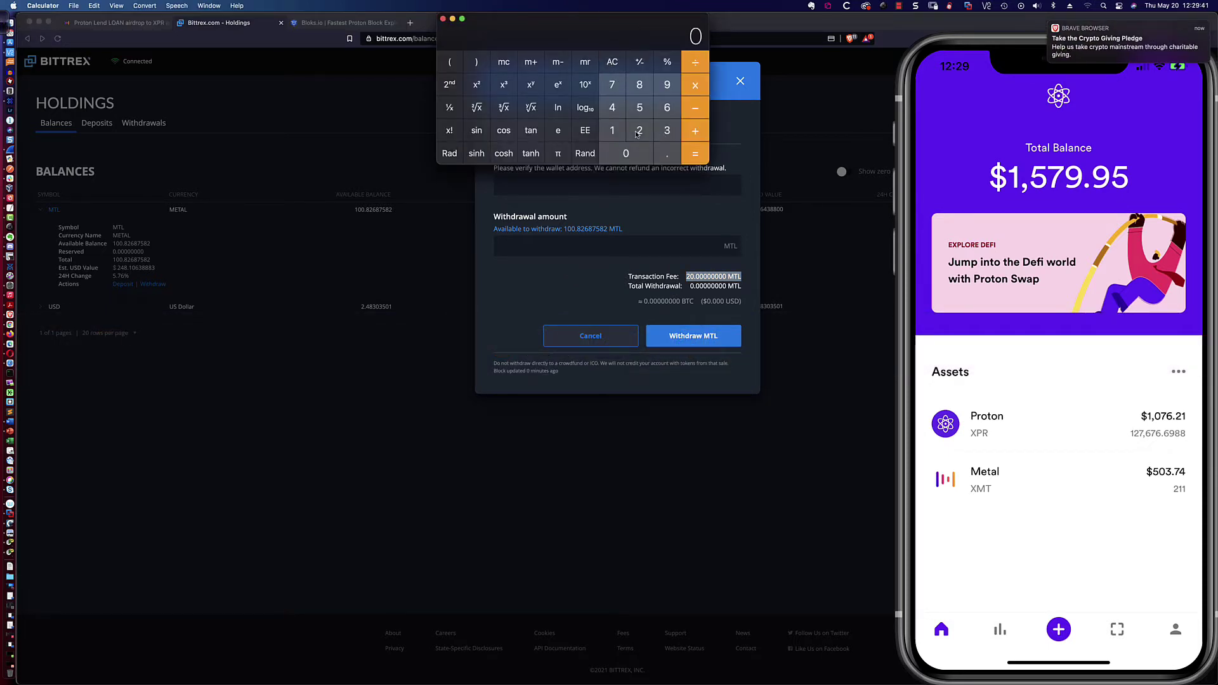
{"action": "left_click", "coordinate": [638, 93]}
{"action": "left_click", "coordinate": [625, 151]}
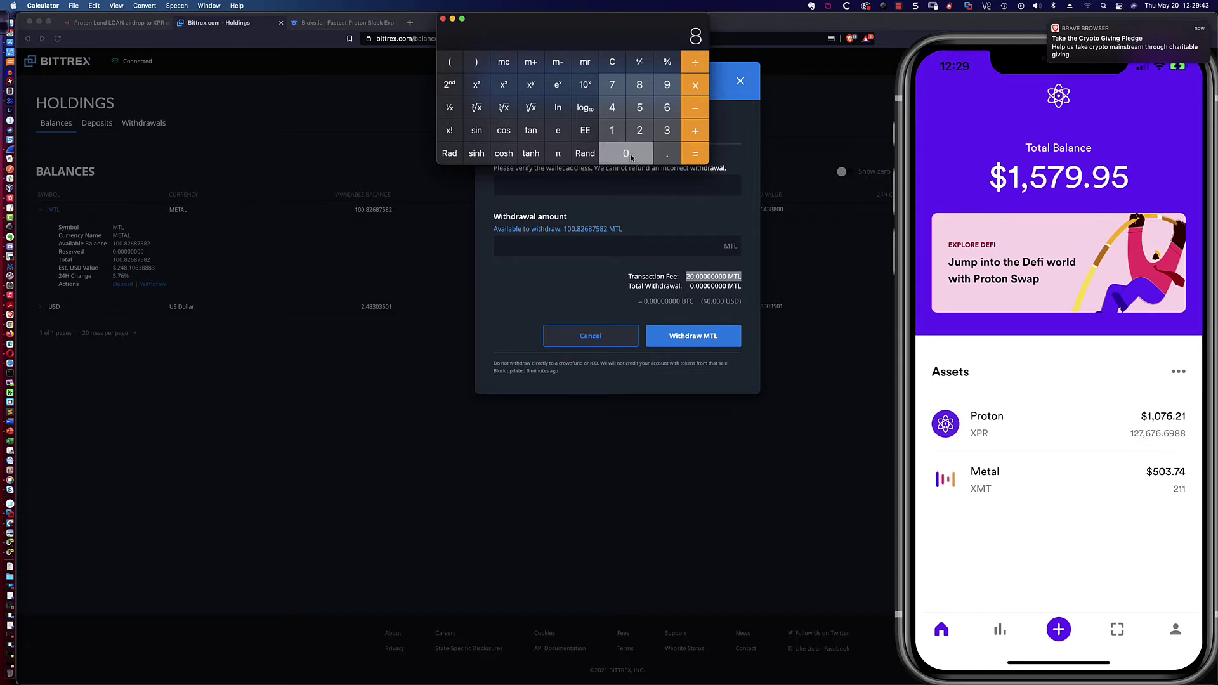
{"action": "left_click", "coordinate": [695, 86]}
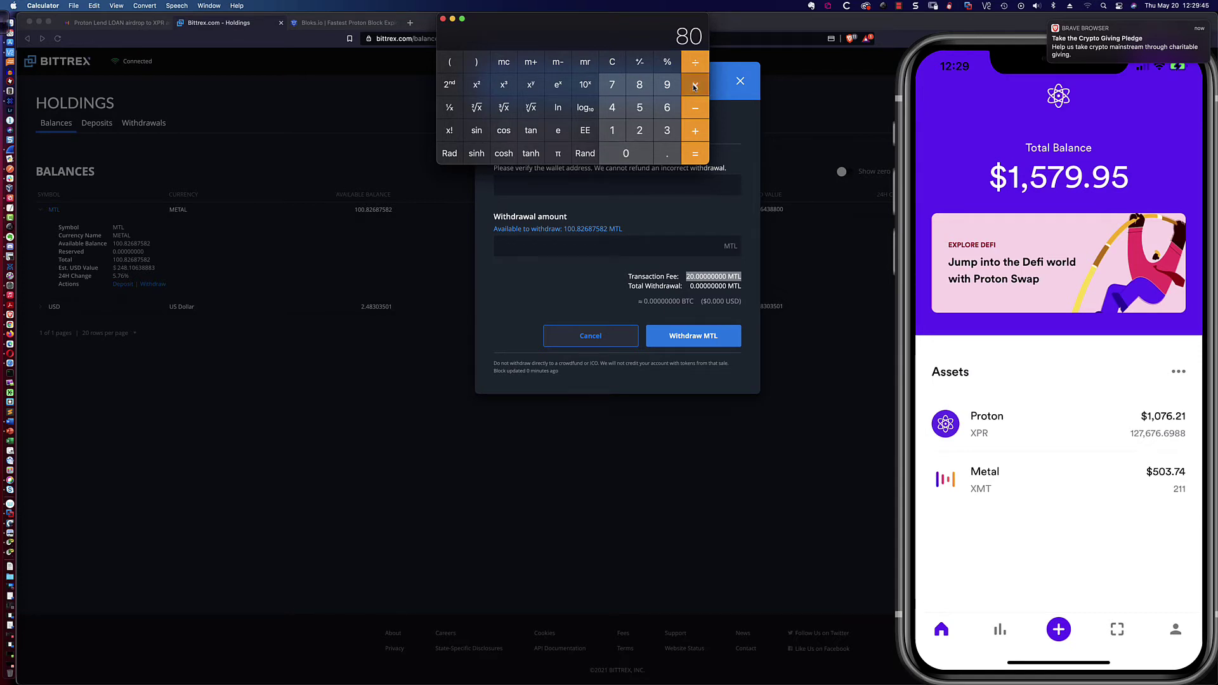
{"action": "left_click", "coordinate": [666, 131]}
{"action": "left_click", "coordinate": [666, 130]}
{"action": "left_click", "coordinate": [665, 132]}
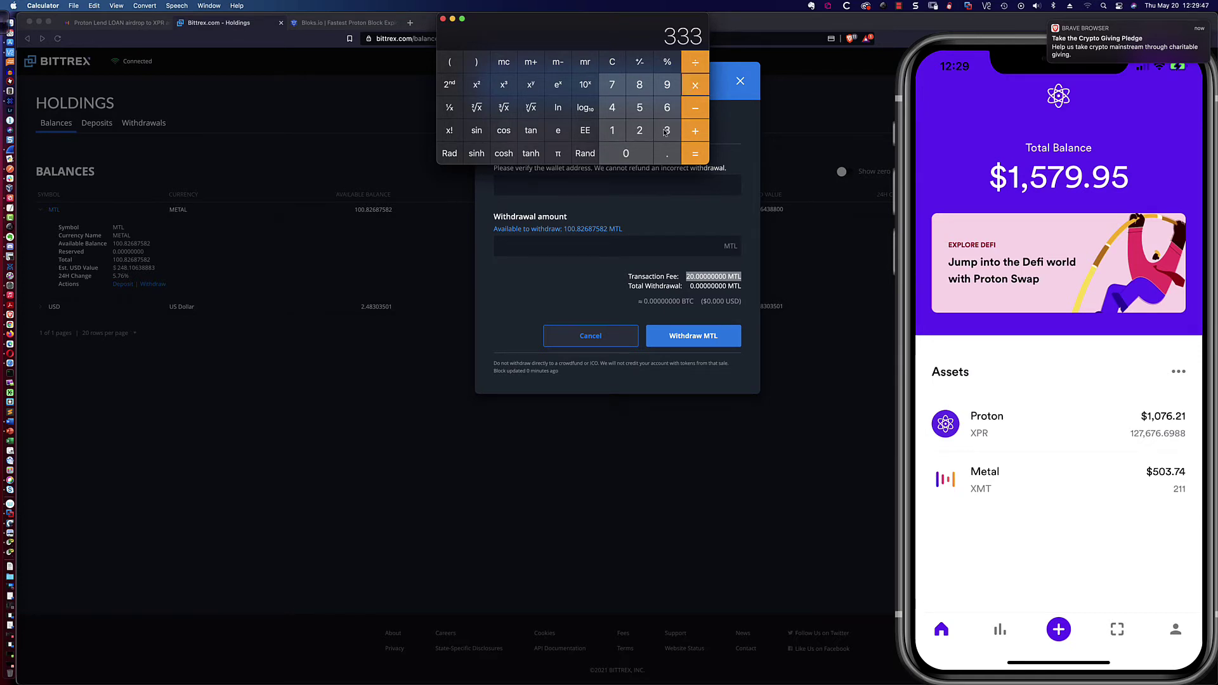
{"action": "left_click", "coordinate": [694, 154]}
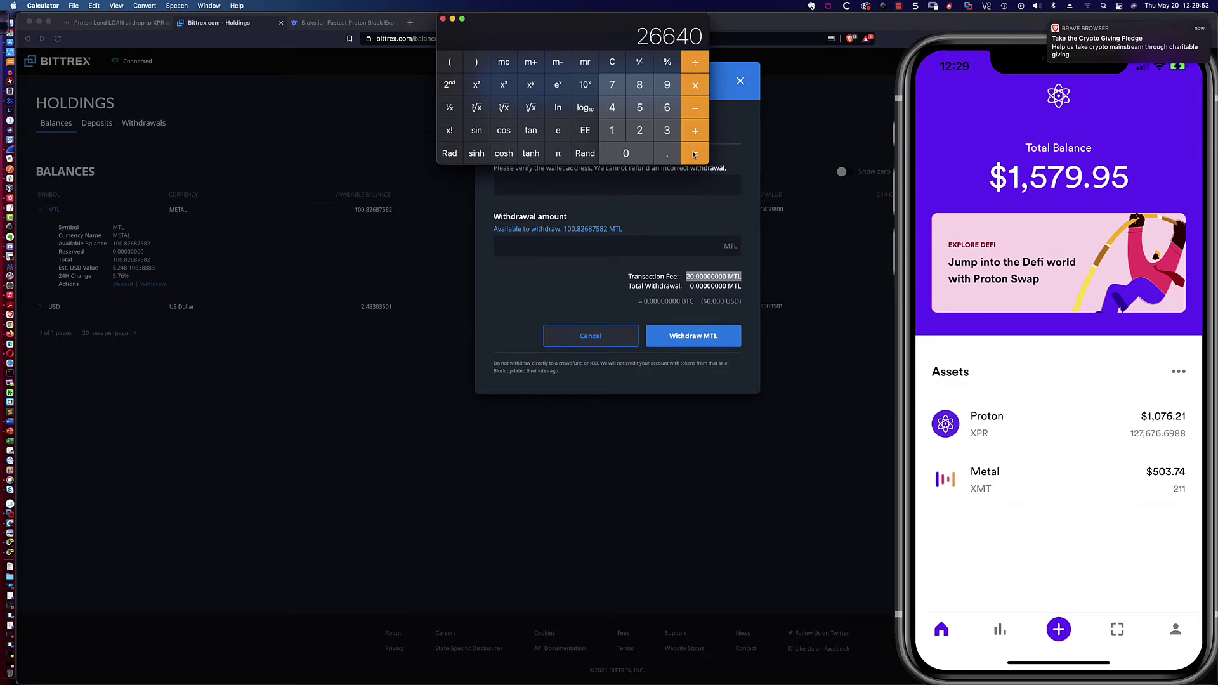
{"action": "left_click", "coordinate": [1048, 22]}
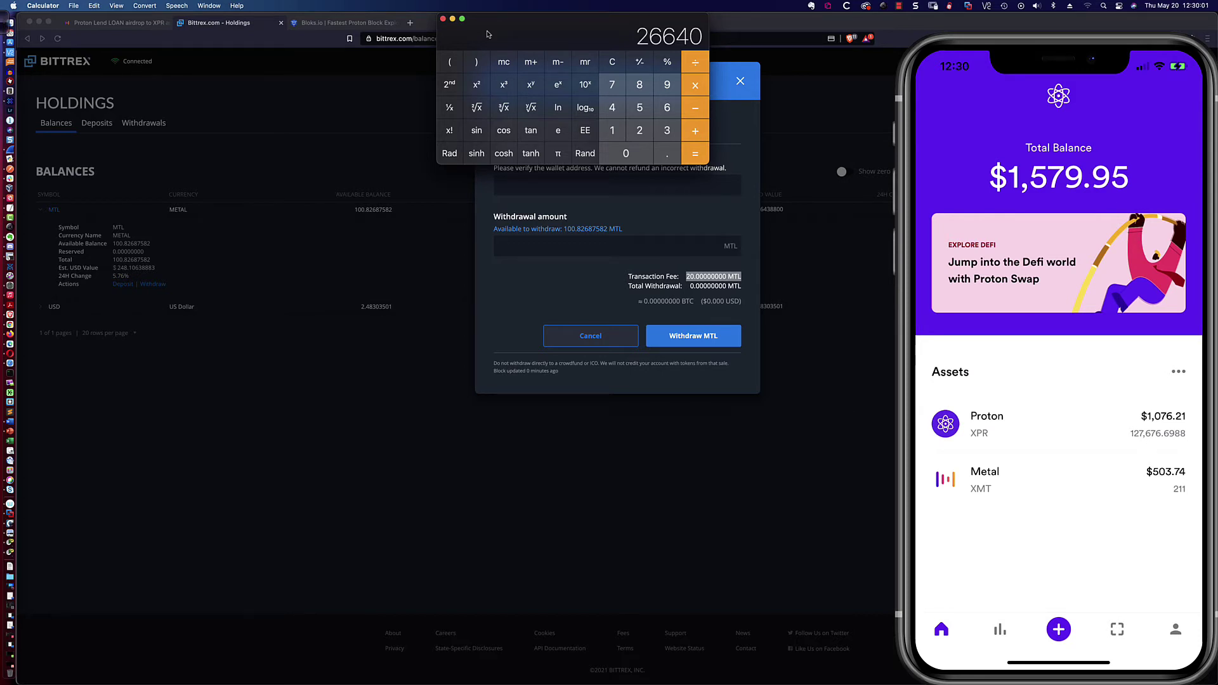
{"action": "left_click", "coordinate": [551, 181]}
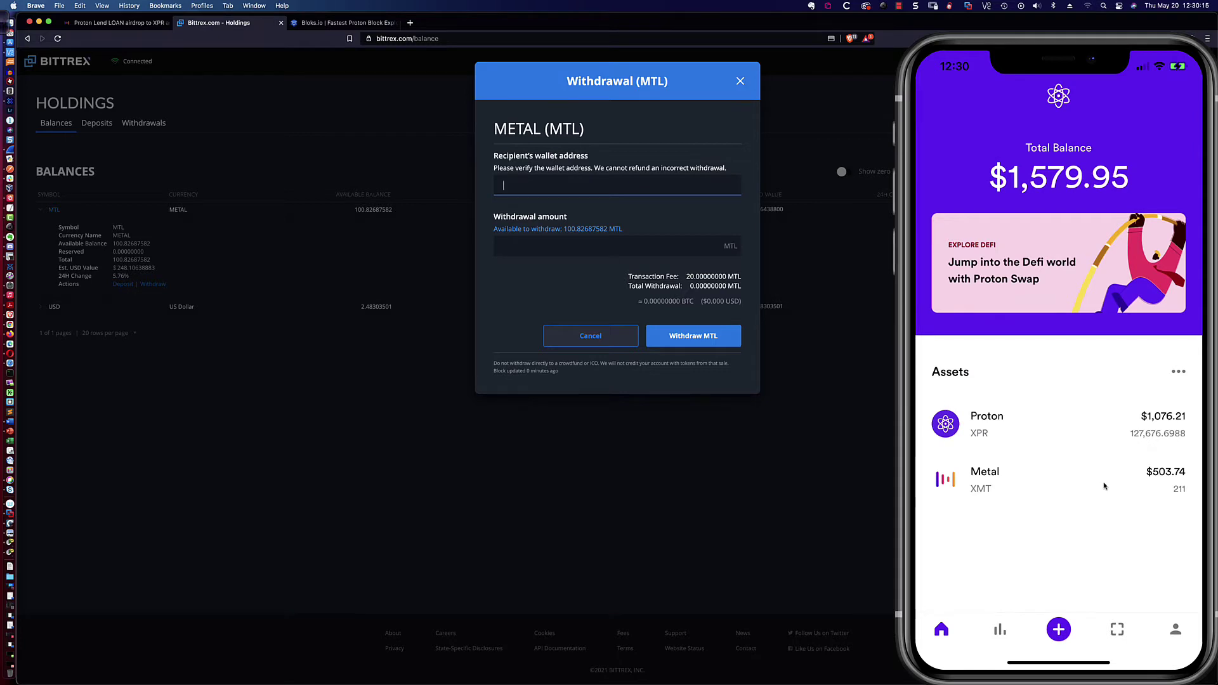
Show the Proton Wallet's Receive screen for Metal (XMT) with its deposit address and QR code.
{"action": "left_click", "coordinate": [1058, 630]}
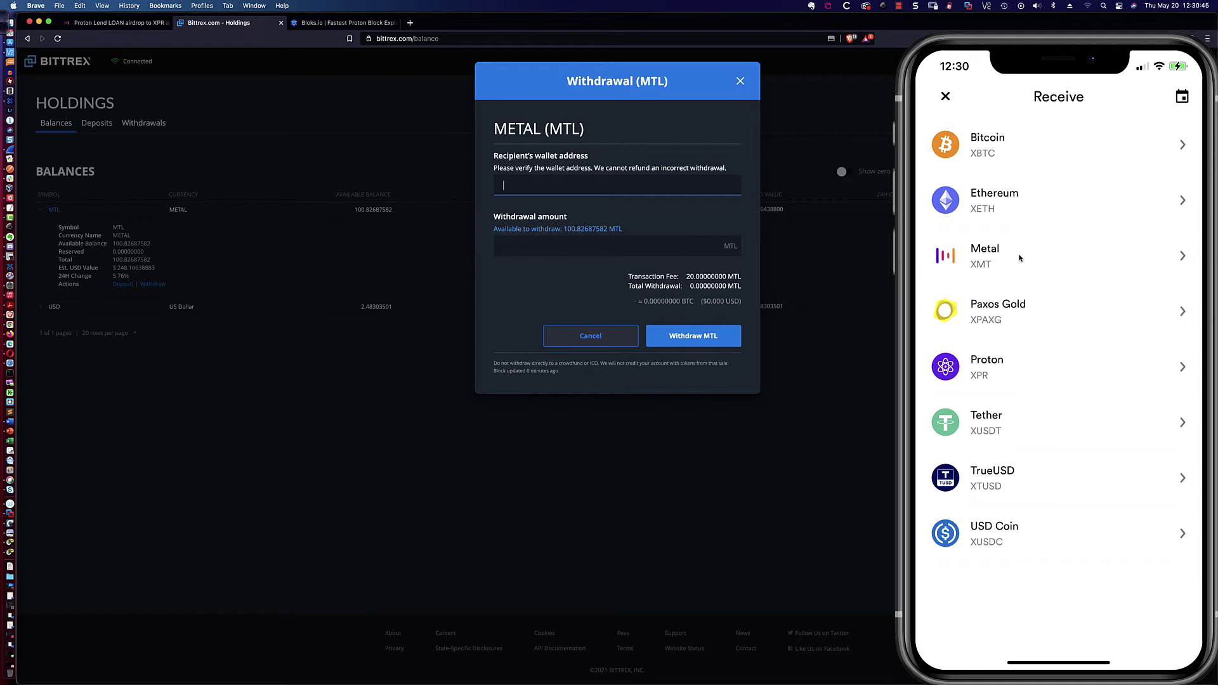
{"action": "left_click", "coordinate": [1019, 258]}
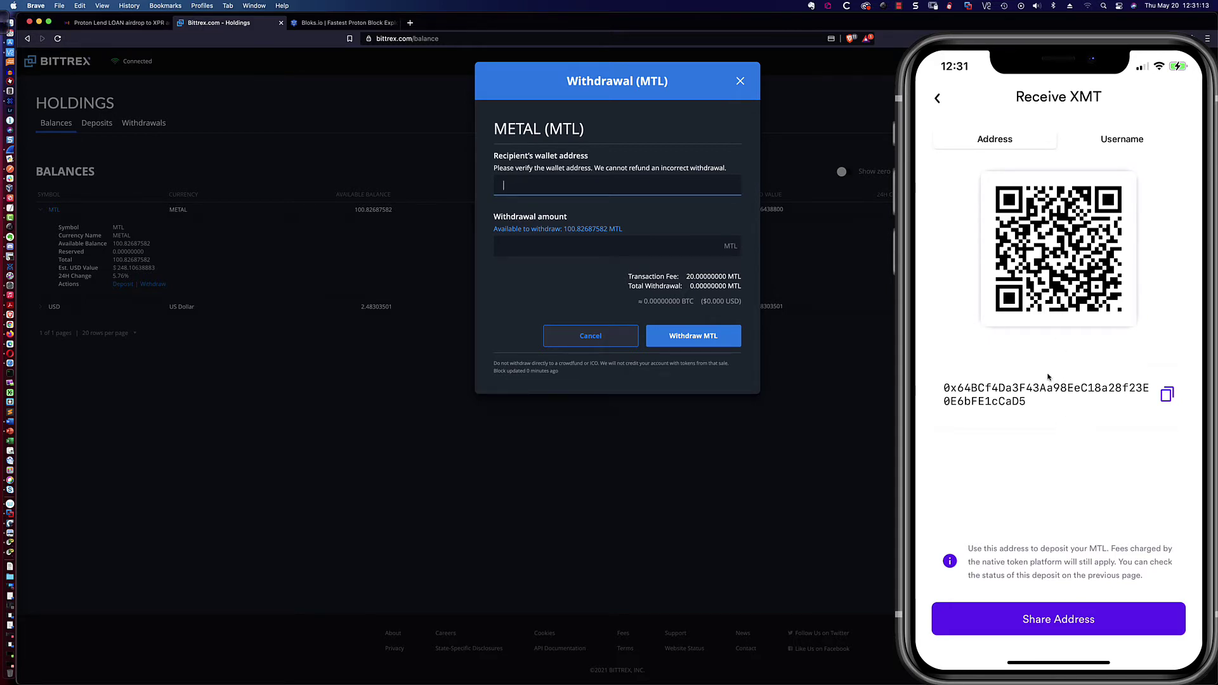
Paste the Proton XMT address, enter an 80.82687582 MTL amount, and proceed to confirmation.
{"action": "left_click", "coordinate": [536, 184]}
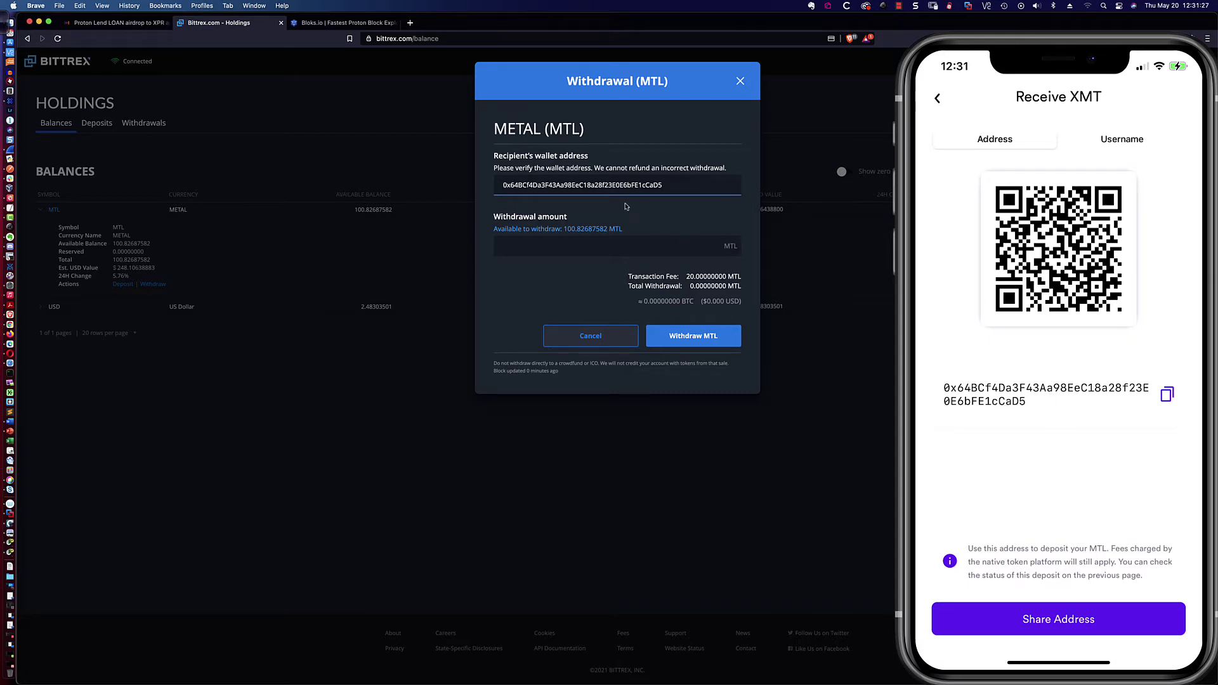
{"action": "left_click", "coordinate": [605, 243]}
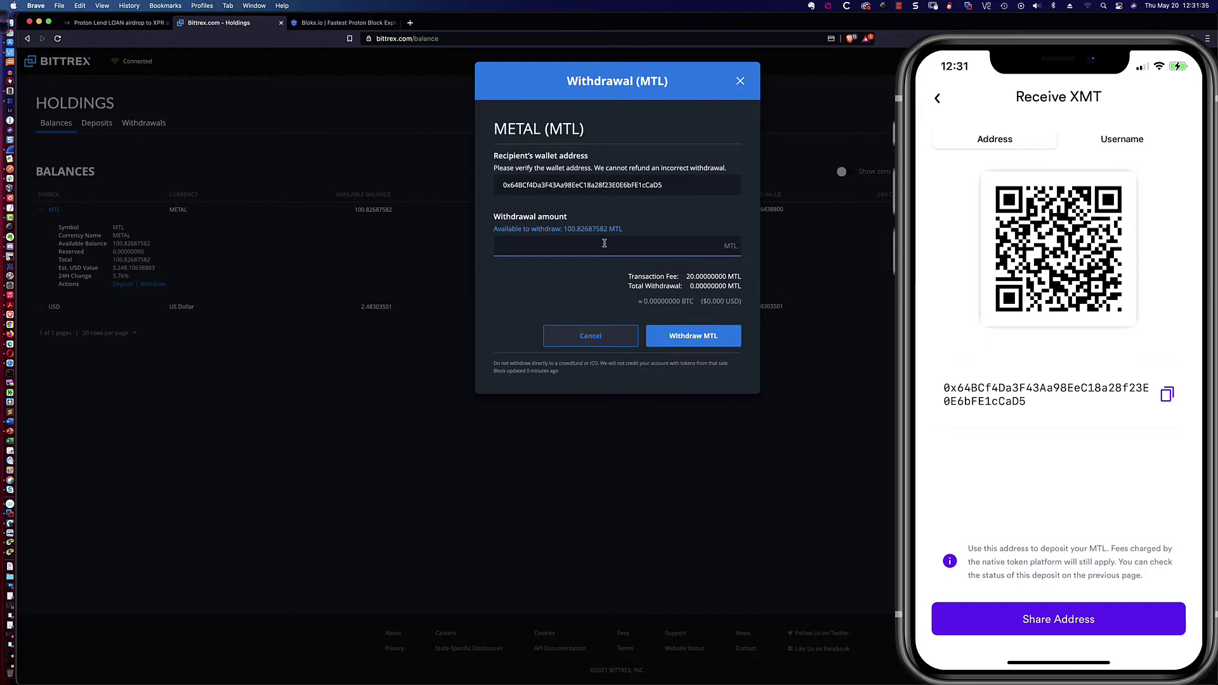
{"action": "type", "text": "80"}
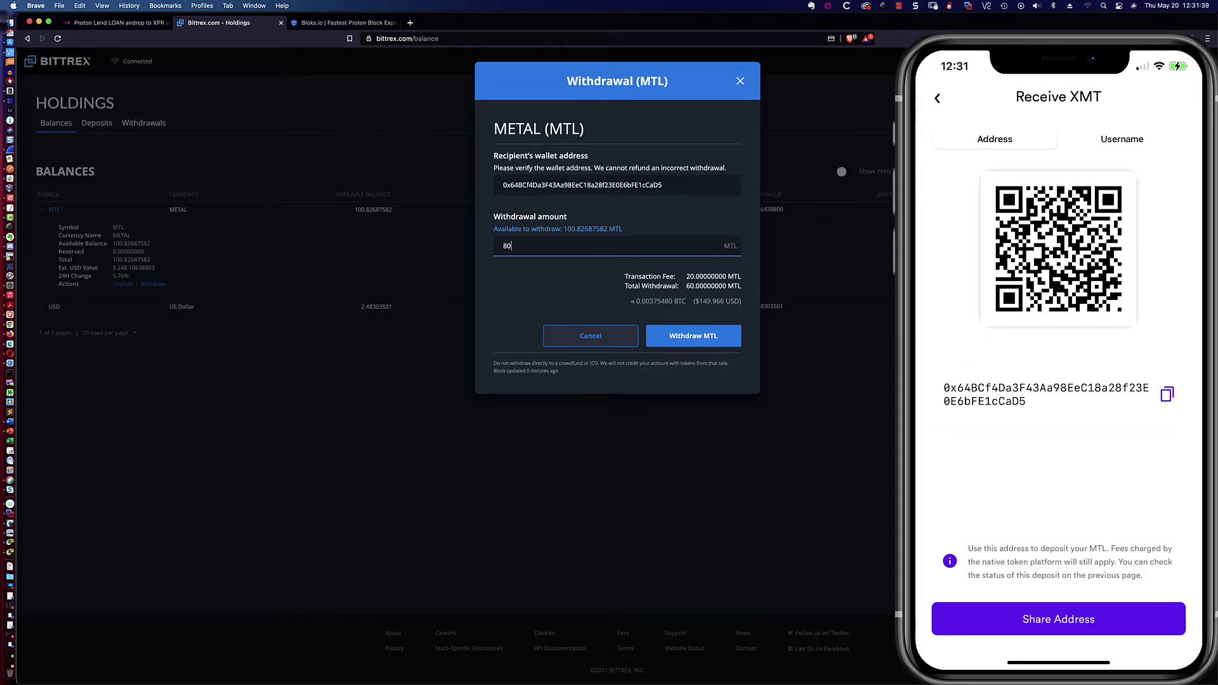
{"action": "type", "text": "."}
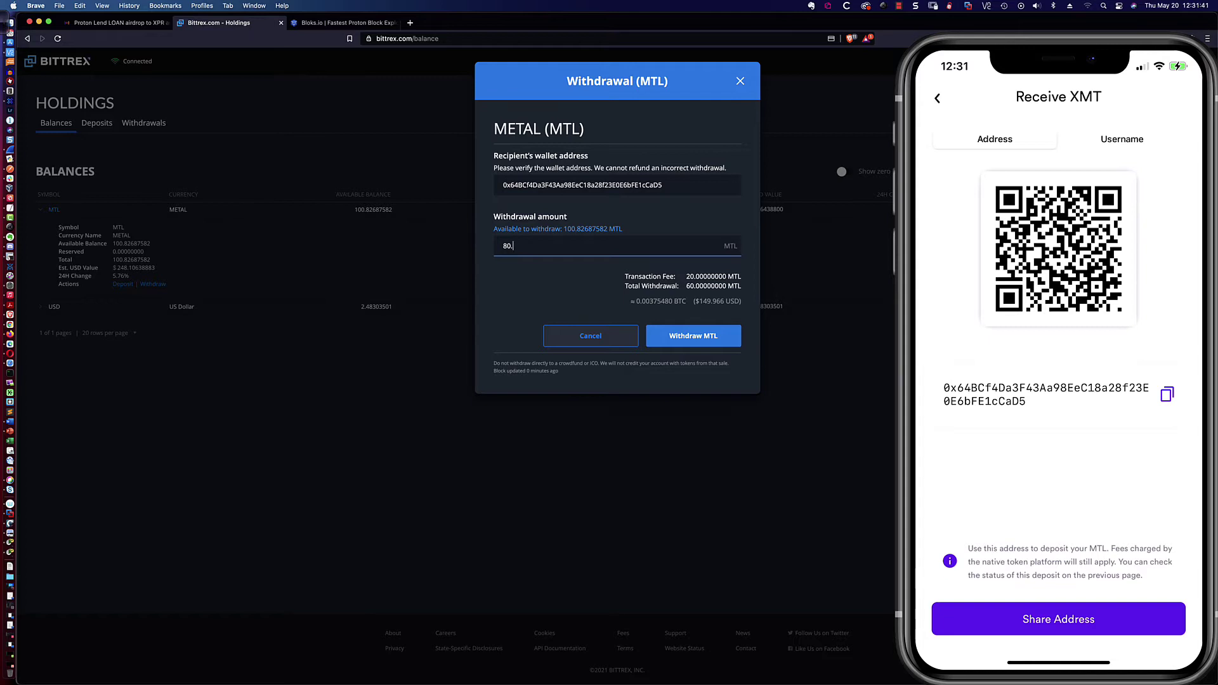
{"action": "type", "text": "82"}
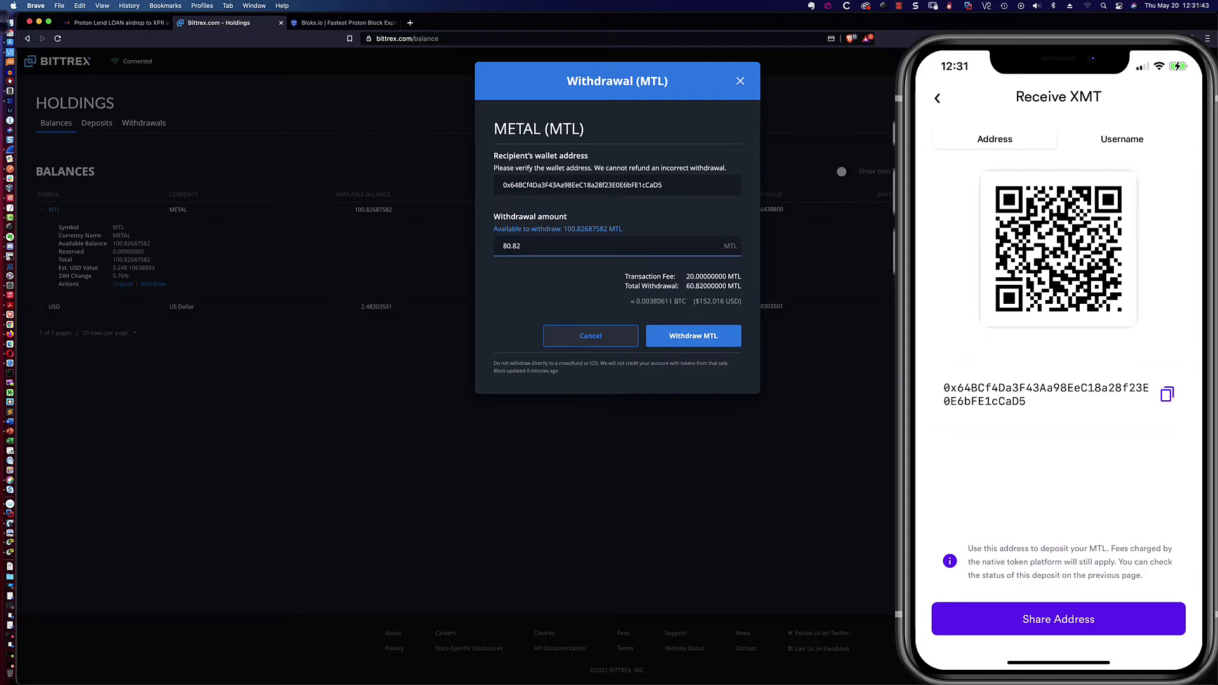
{"action": "type", "text": "687582"}
{"action": "left_click", "coordinate": [691, 339]}
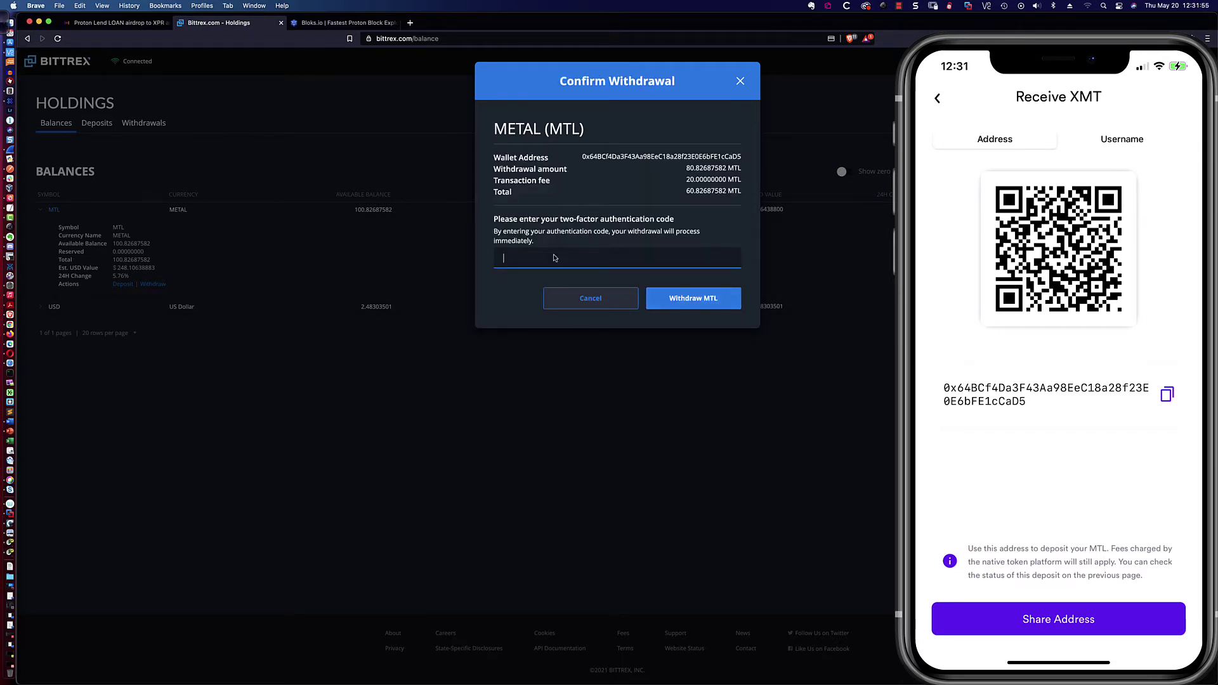
Move the phone mirror aside, enter the two-factor code, and submit the 80.82687582 MTL withdrawal.
{"action": "left_click", "coordinate": [984, 42]}
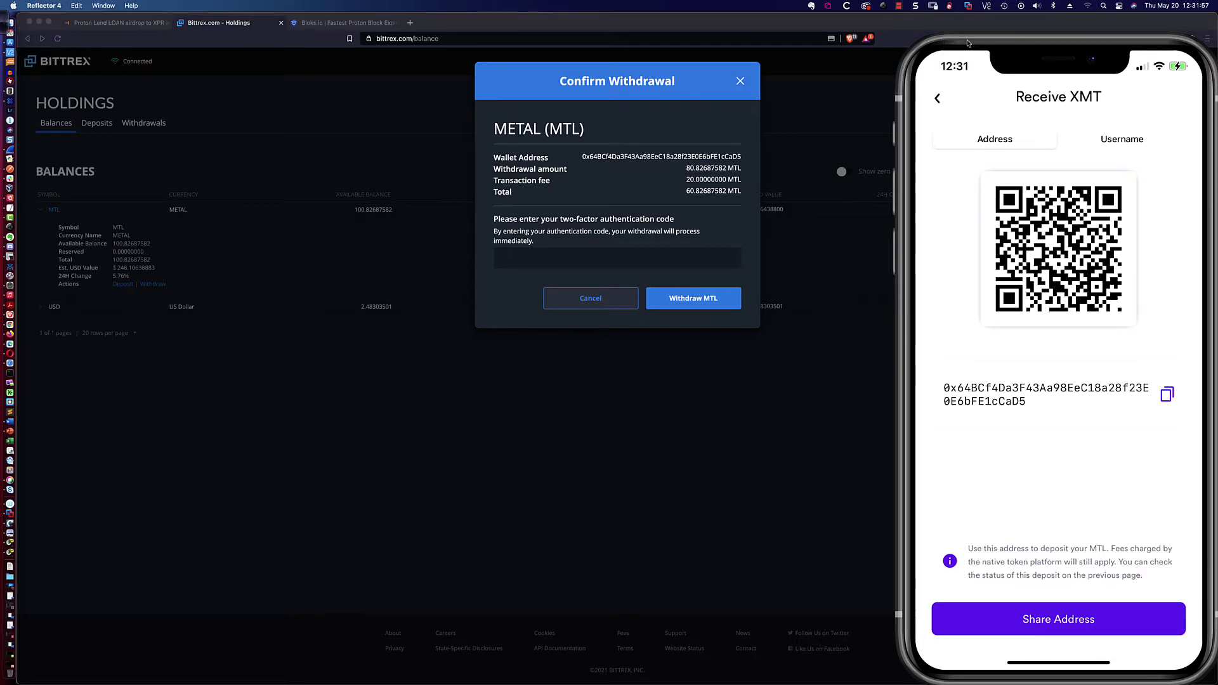
{"action": "left_click_drag", "start_coordinate": [929, 44], "coordinate": [1214, 44]}
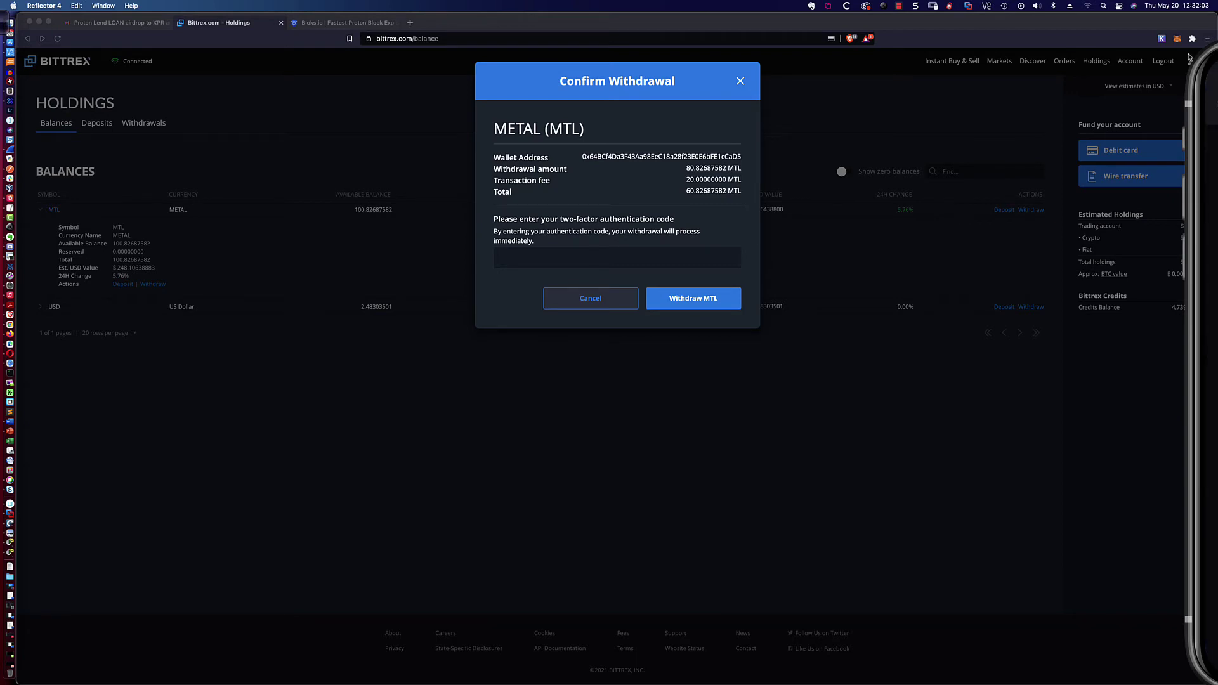
{"action": "left_click", "coordinate": [547, 257]}
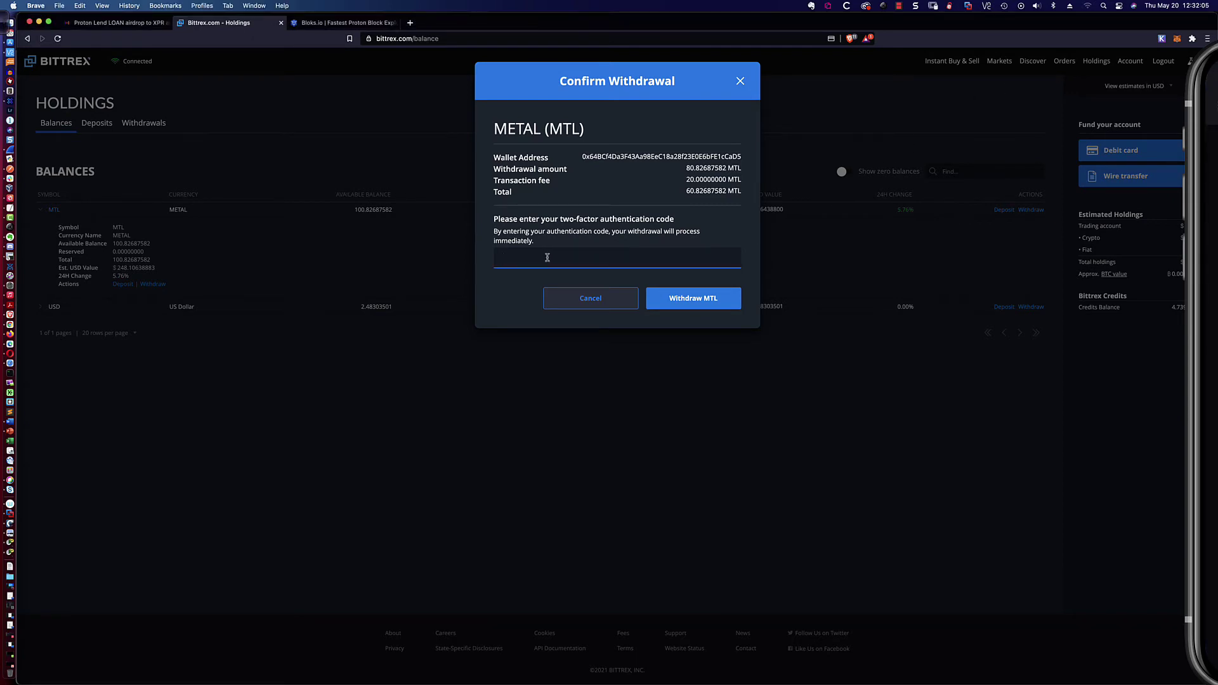
{"action": "left_click", "coordinate": [685, 299]}
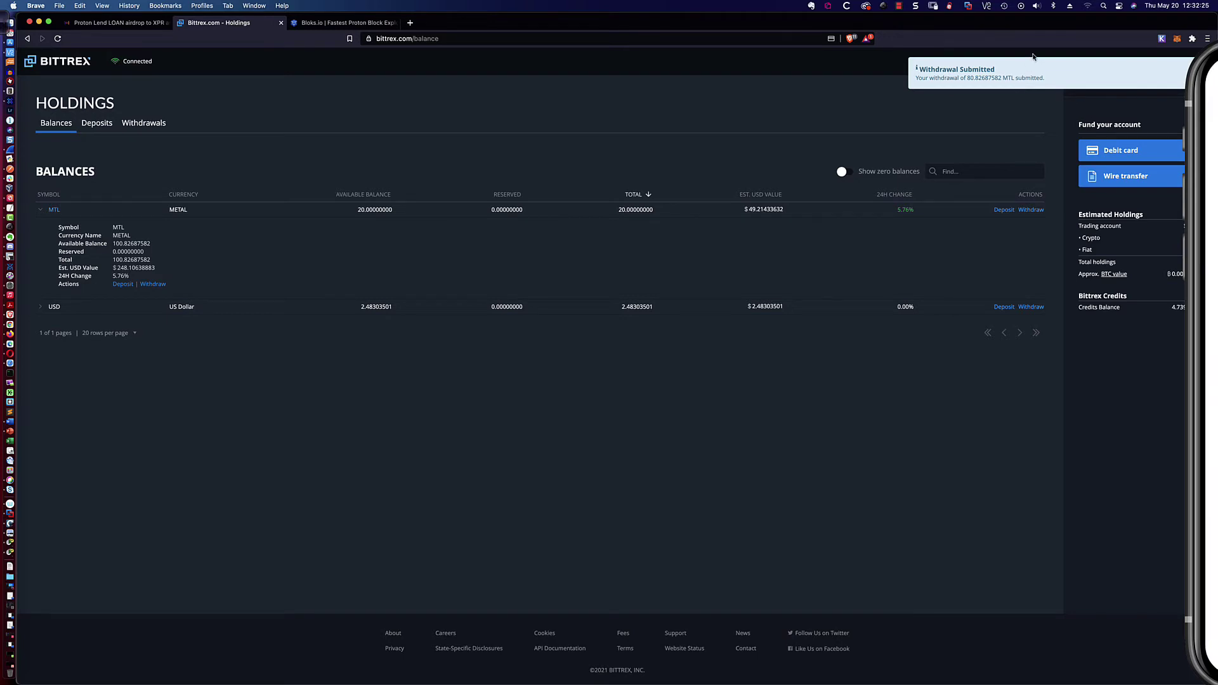
Drag the phone mirror back beside the Bittrex holdings page, which now shows 20 MTL.
{"action": "left_click", "coordinate": [1215, 50]}
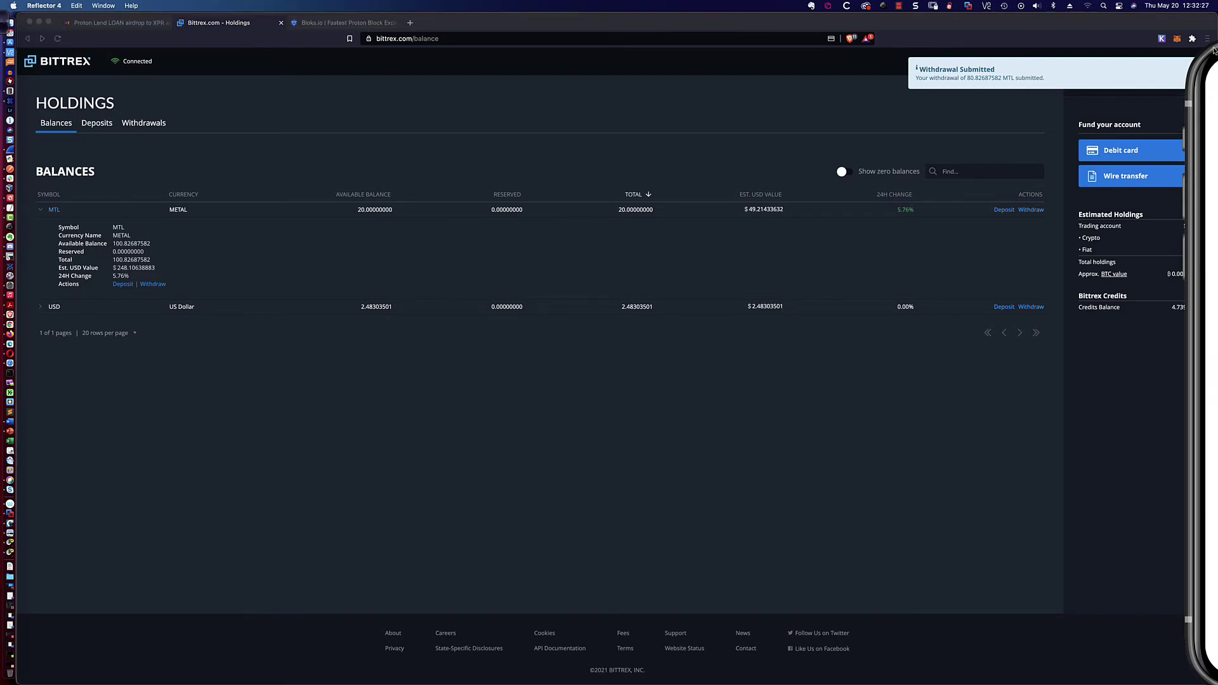
{"action": "left_click_drag", "start_coordinate": [1212, 54], "coordinate": [917, 70]}
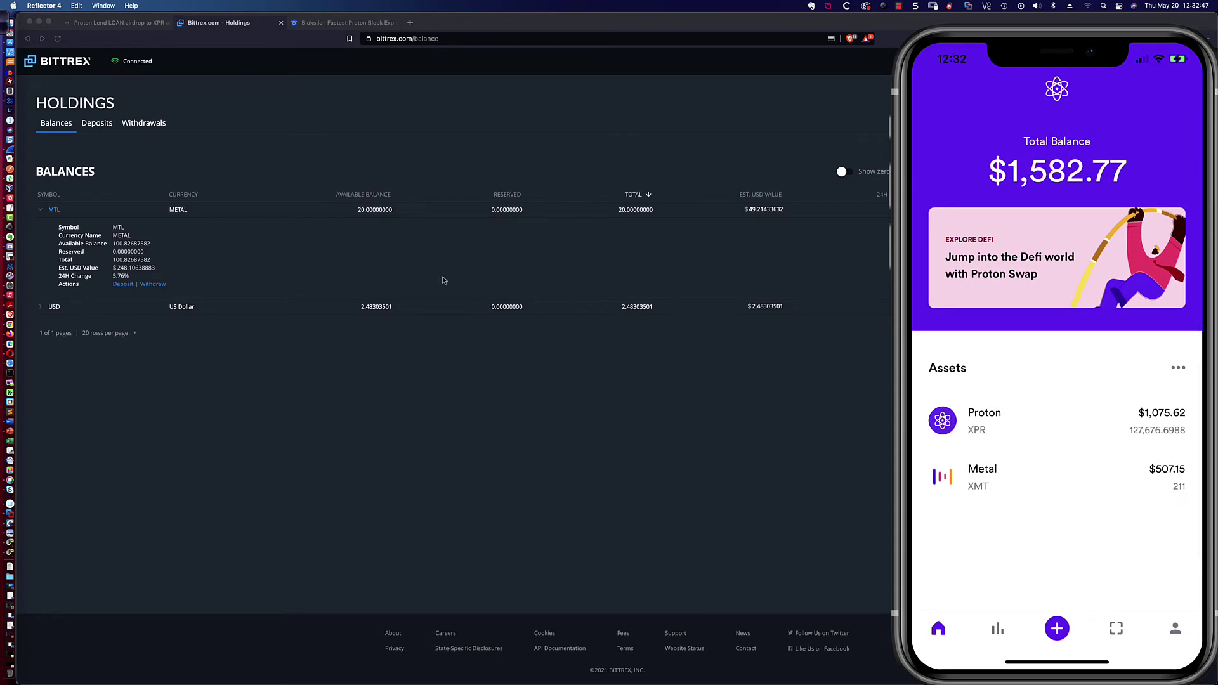
{"action": "left_click", "coordinate": [138, 126]}
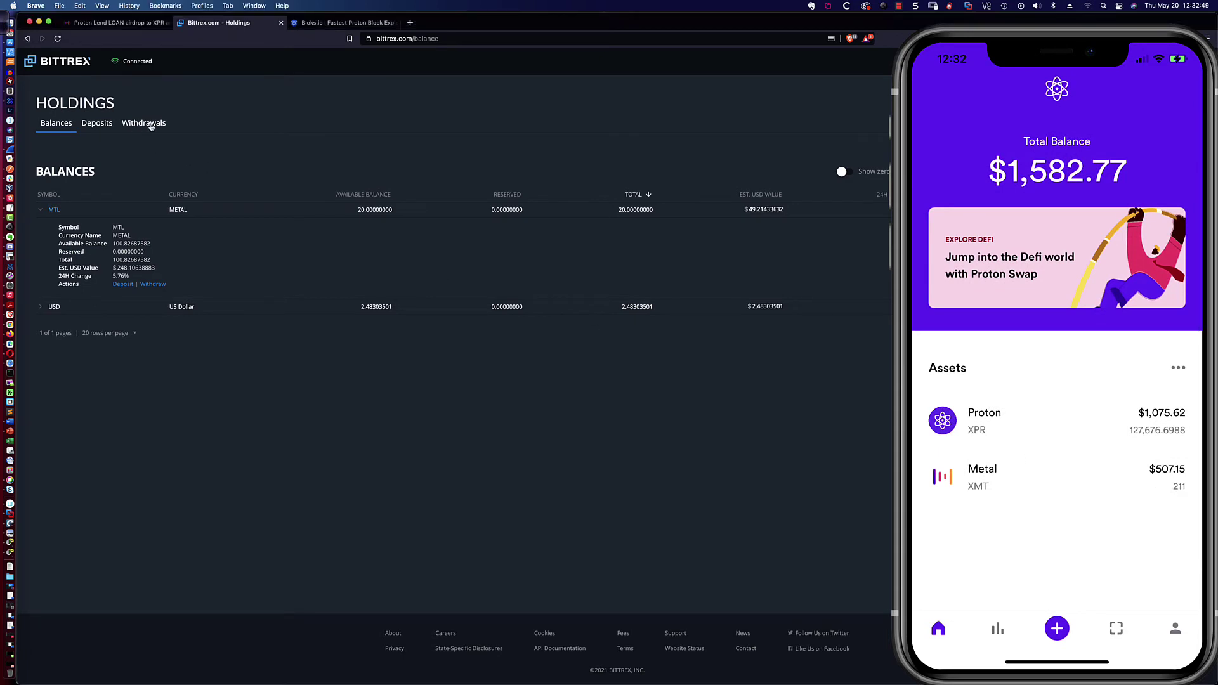
{"action": "left_click", "coordinate": [150, 126]}
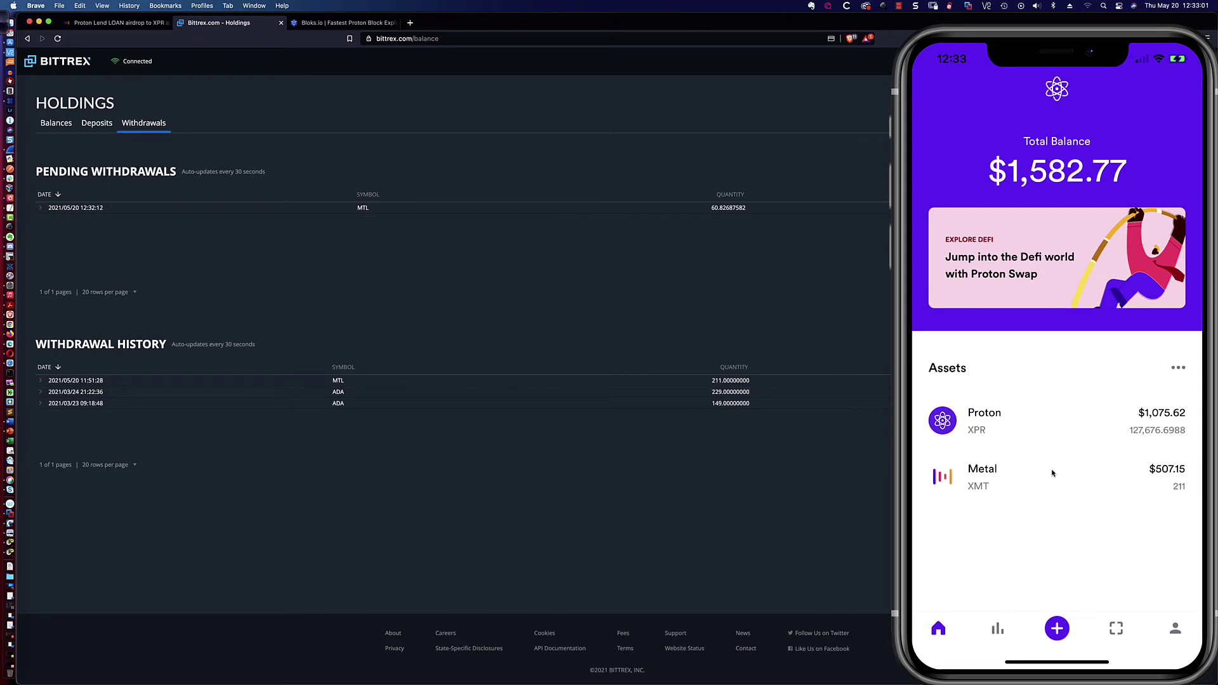
{"action": "left_click", "coordinate": [42, 382]}
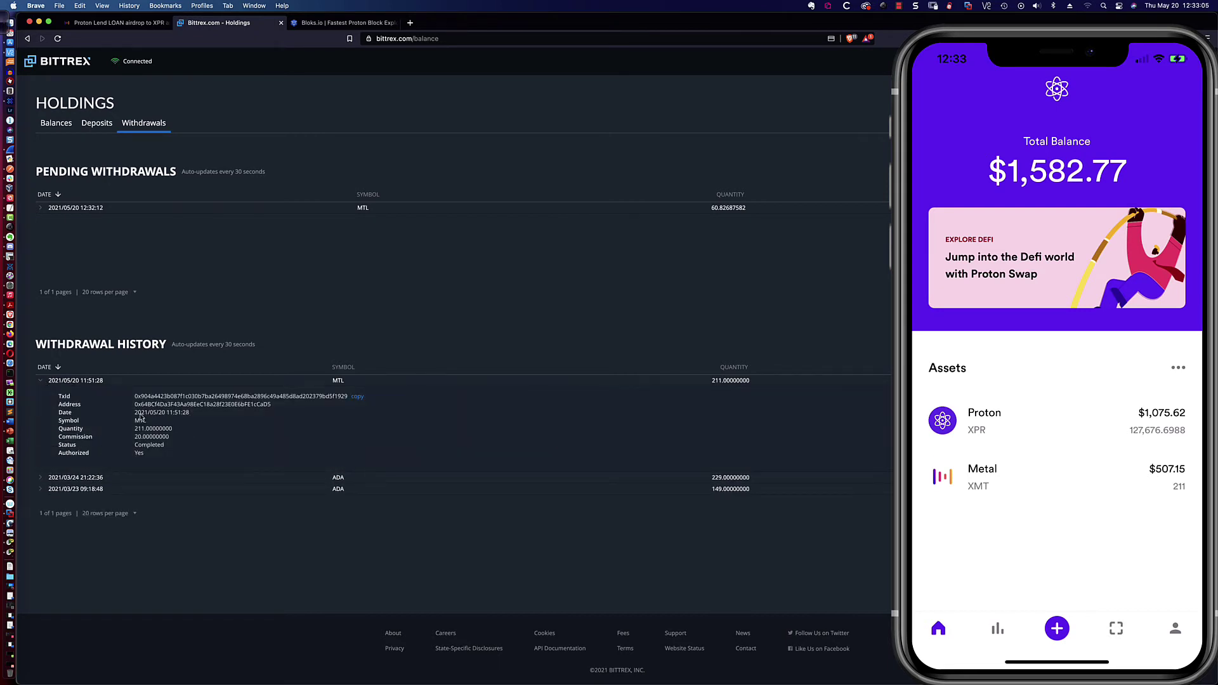
{"action": "left_click", "coordinate": [41, 381]}
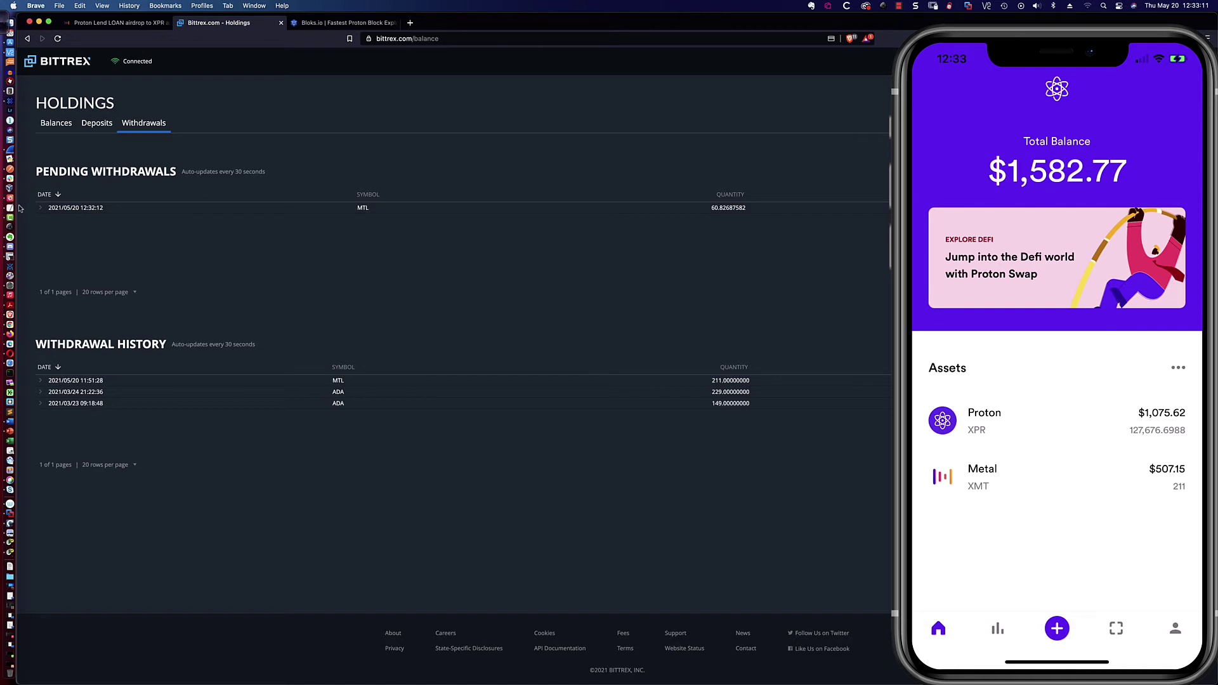
{"action": "left_click", "coordinate": [41, 208]}
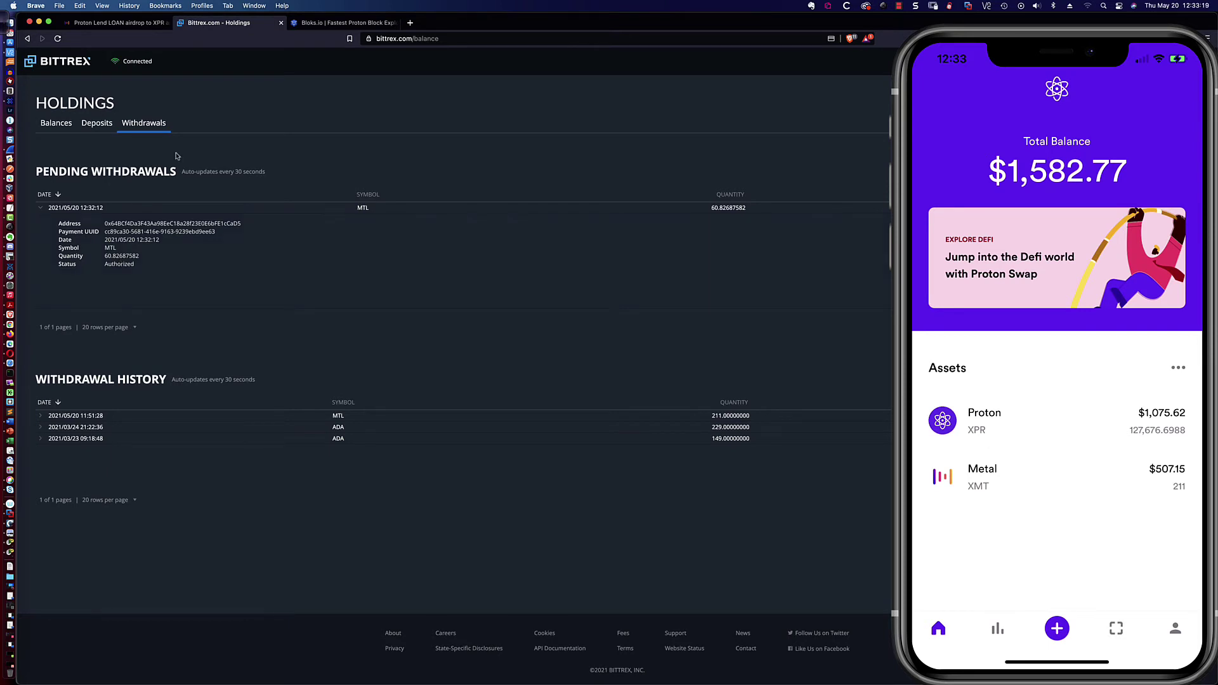
{"action": "left_click", "coordinate": [52, 126]}
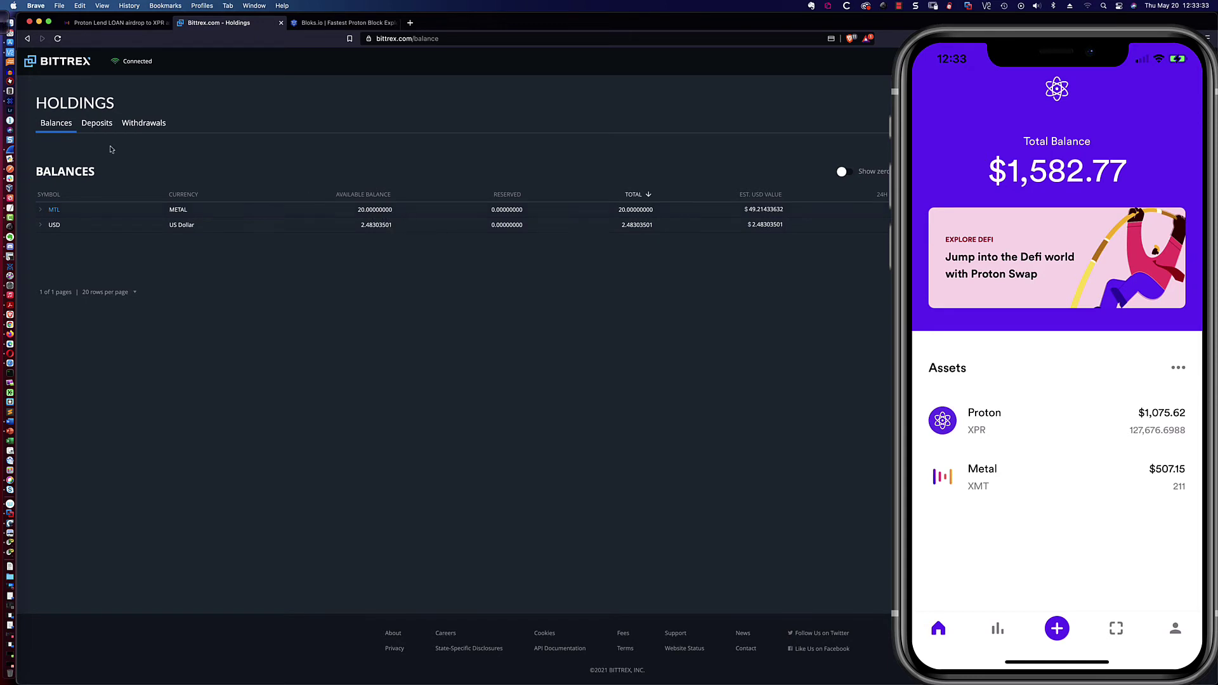
Open the Withdrawals tab and expand the completed 60.82687582 MTL withdrawal's details.
{"action": "left_click", "coordinate": [146, 126]}
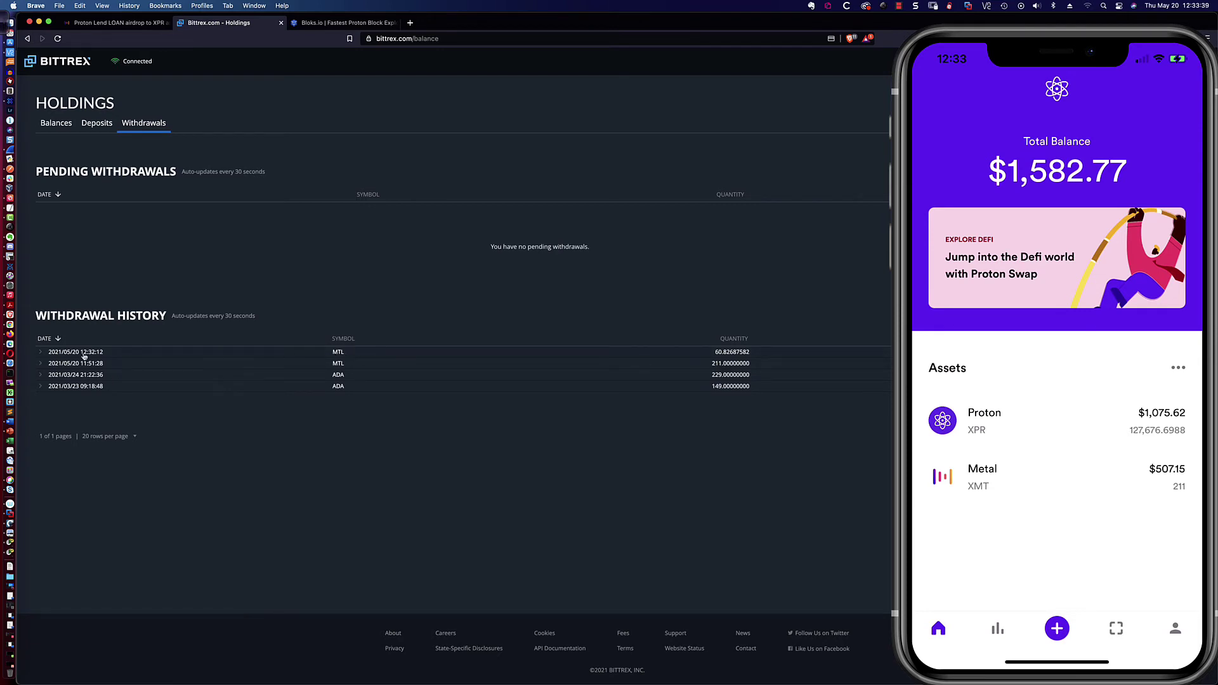
{"action": "left_click", "coordinate": [41, 353]}
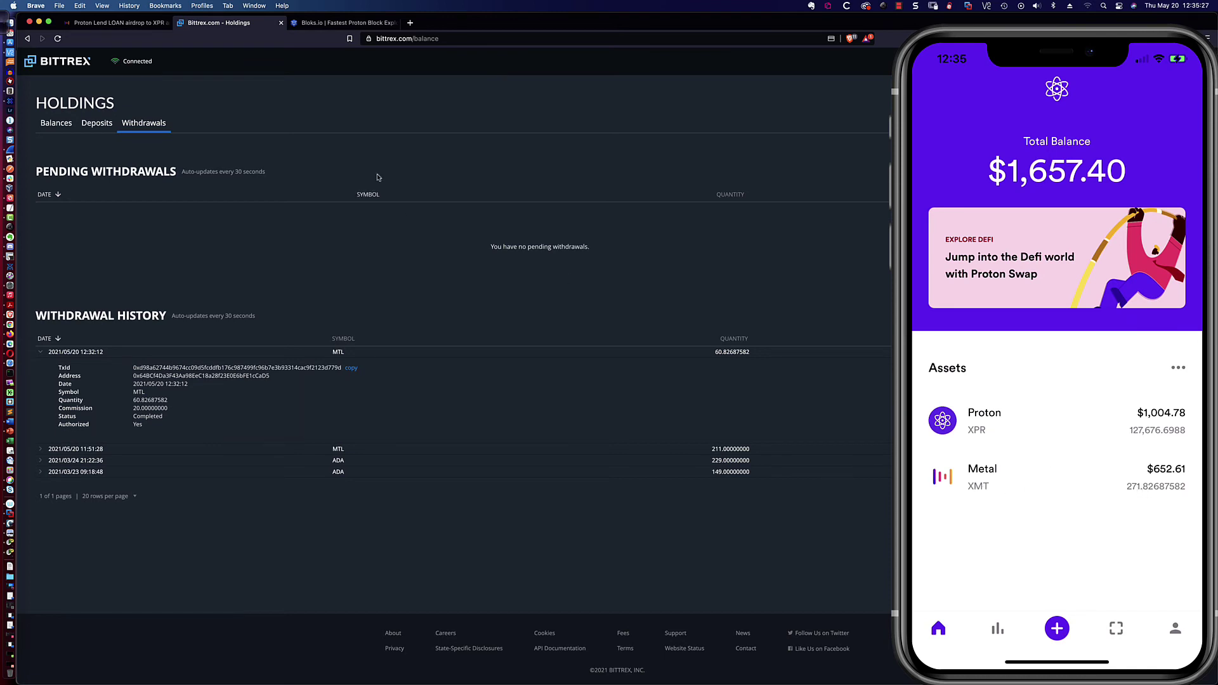
Return to the LOAN airdrop article, then switch to Calculator and clear the old 26640 result.
{"action": "left_click", "coordinate": [111, 25]}
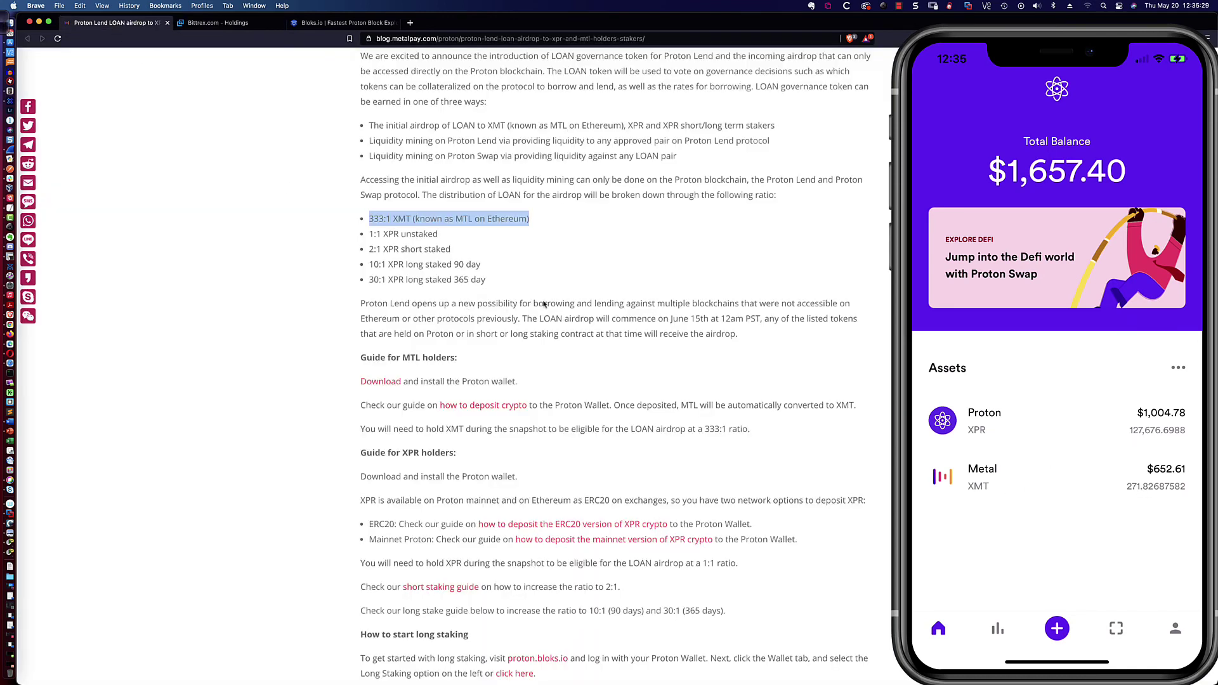
{"action": "left_click", "coordinate": [534, 255]}
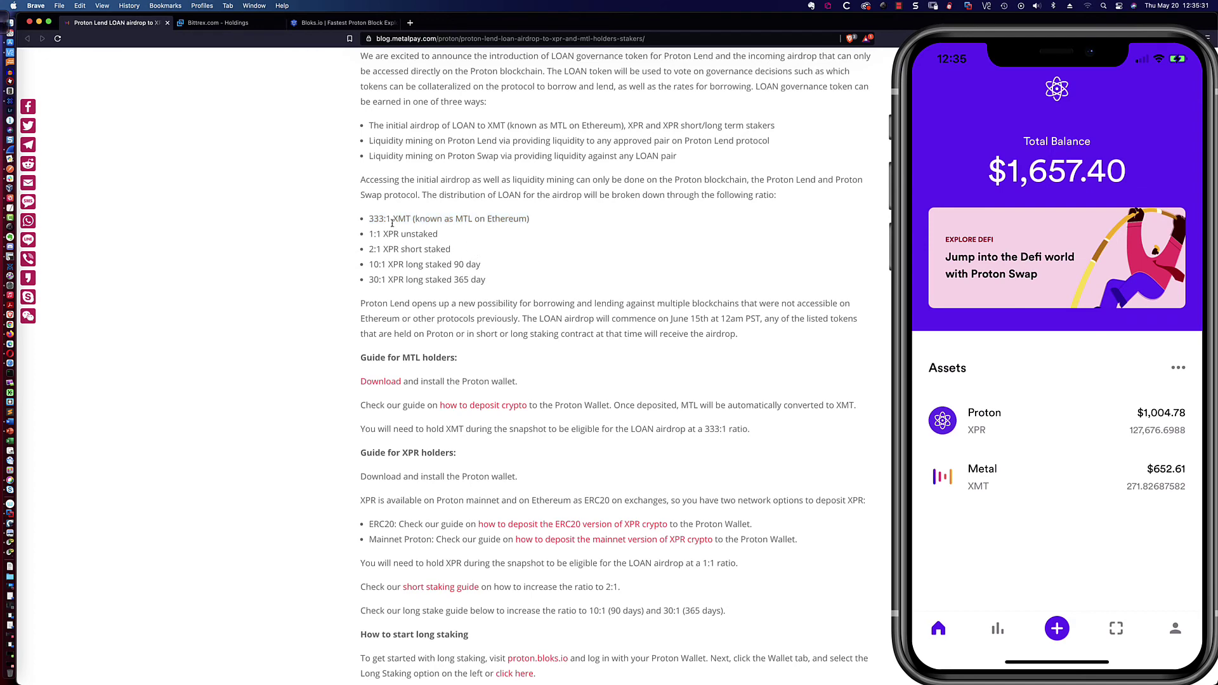
{"action": "key", "text": "super+Tab"}
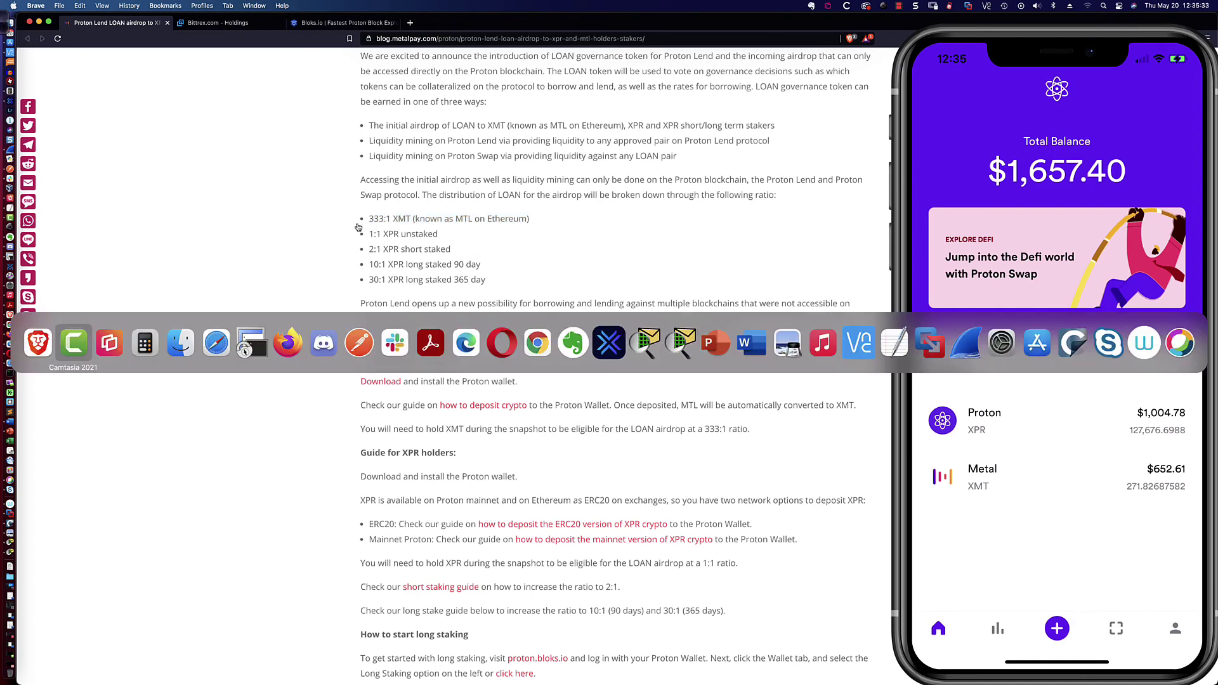
{"action": "key", "text": "super+Tab"}
{"action": "key", "text": "super+Tab"}
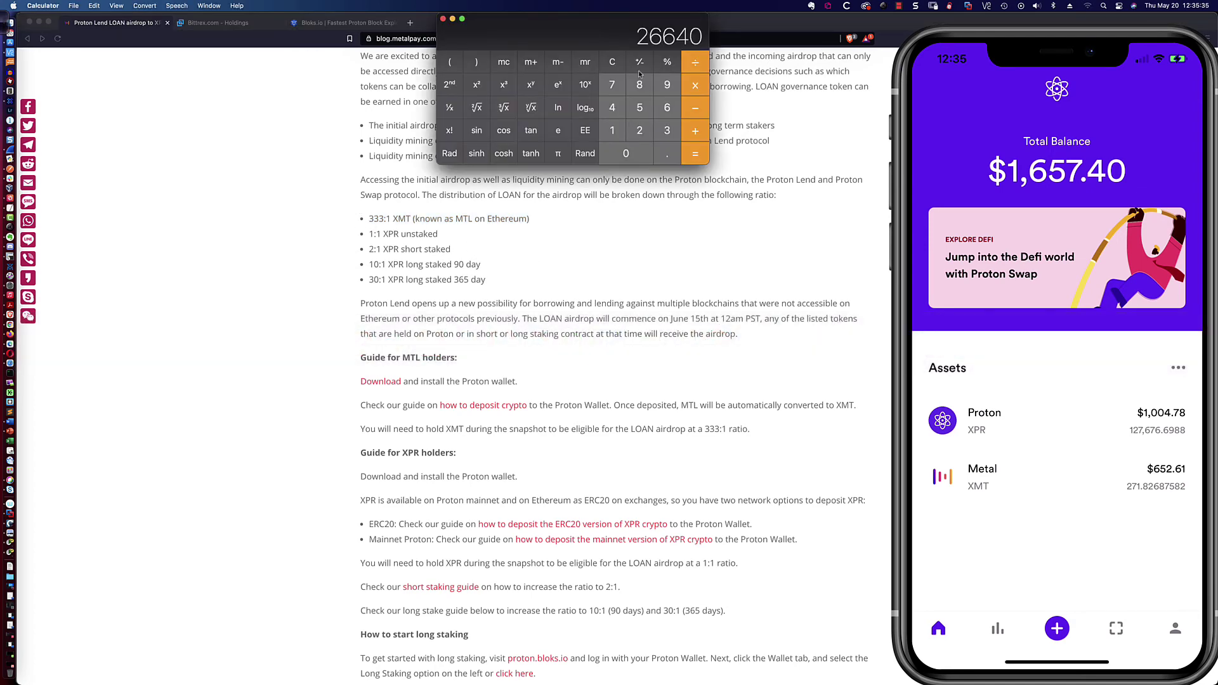
{"action": "left_click", "coordinate": [615, 63]}
Calculate 271 × 333 = 90243 for the LOAN airdrop estimate, then close Calculator.
{"action": "left_click", "coordinate": [646, 128]}
{"action": "left_click", "coordinate": [616, 90]}
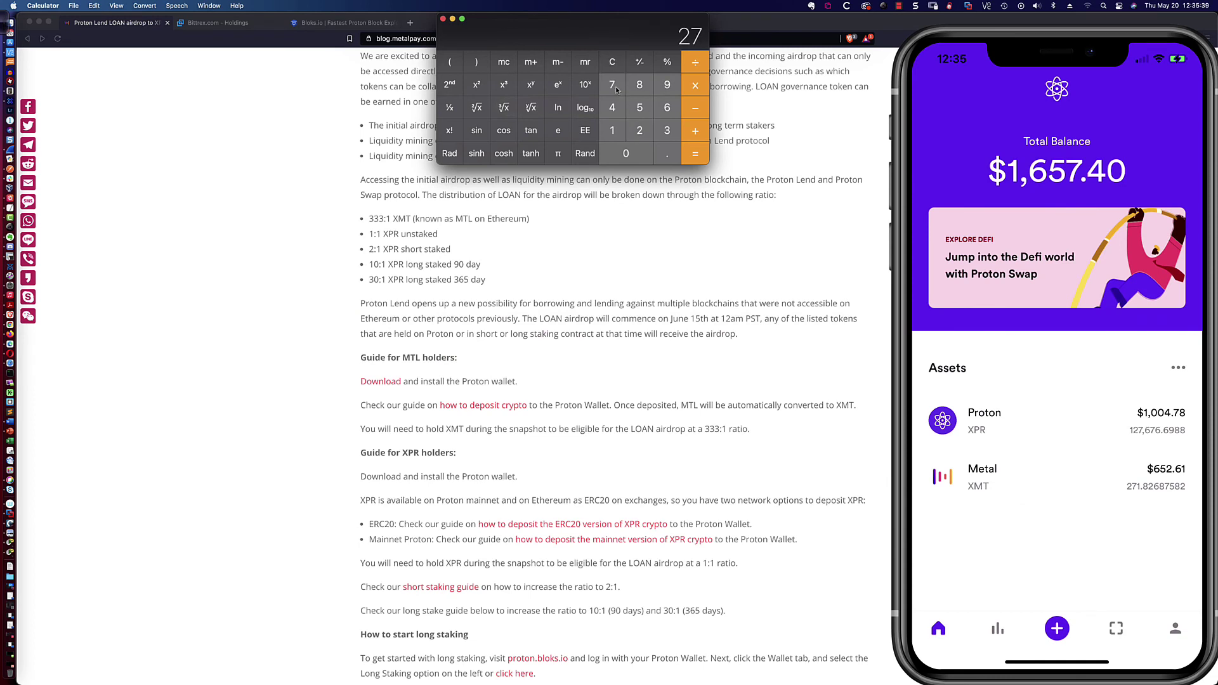
{"action": "left_click", "coordinate": [608, 130]}
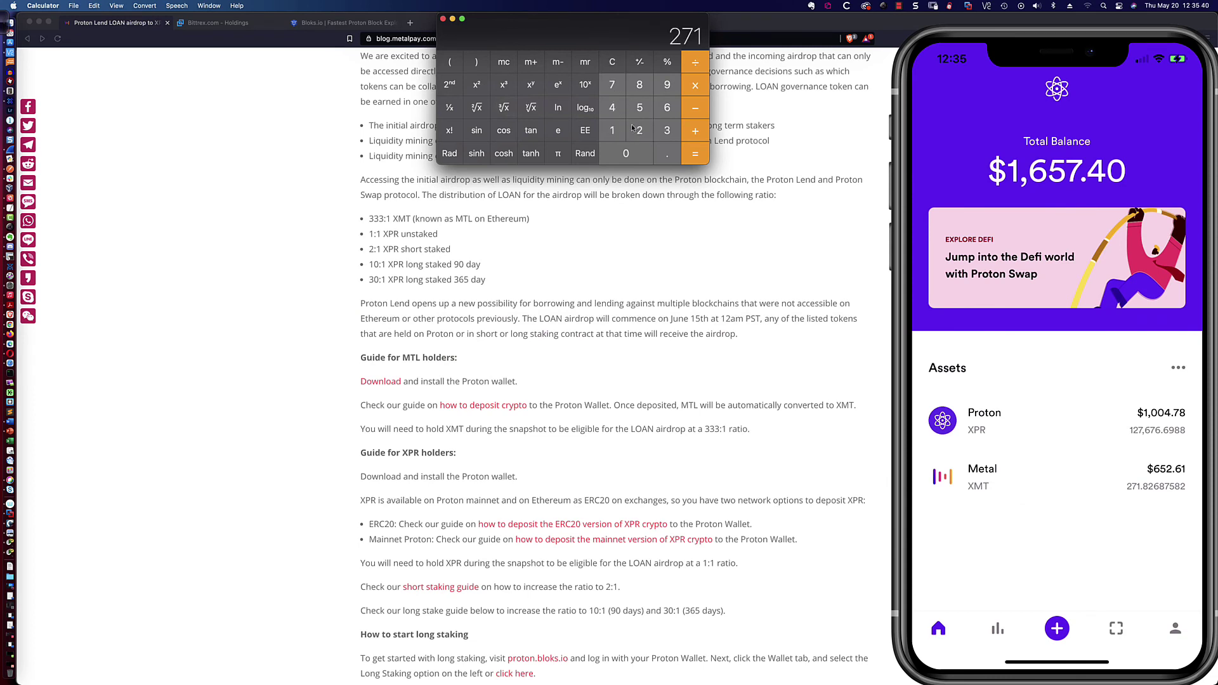
{"action": "left_click", "coordinate": [695, 86]}
{"action": "left_click", "coordinate": [667, 130]}
{"action": "left_click", "coordinate": [667, 130]}
{"action": "left_click", "coordinate": [667, 130]}
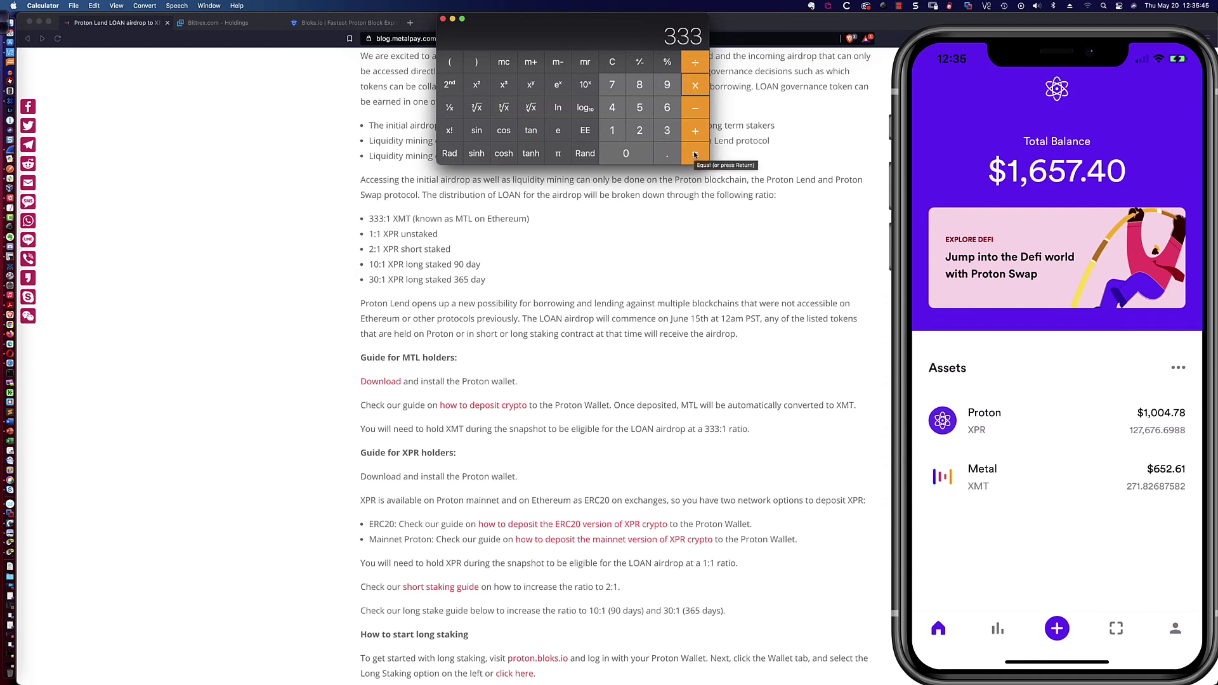
{"action": "left_click", "coordinate": [695, 155]}
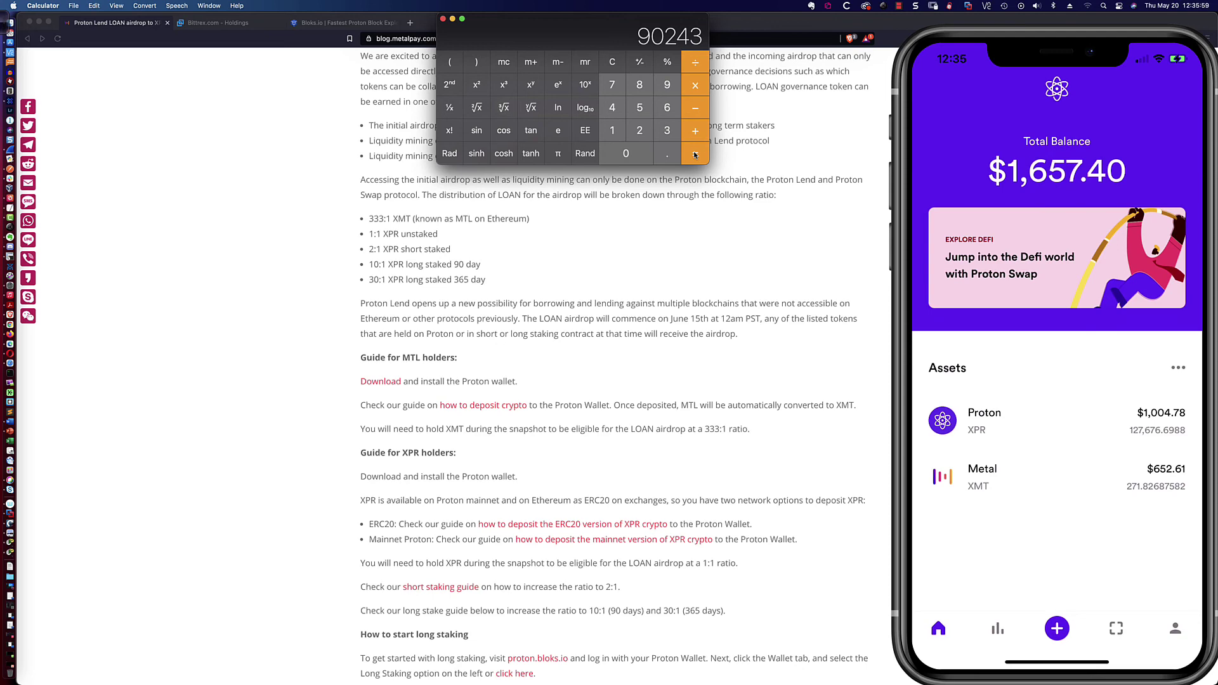
{"action": "left_click", "coordinate": [443, 18]}
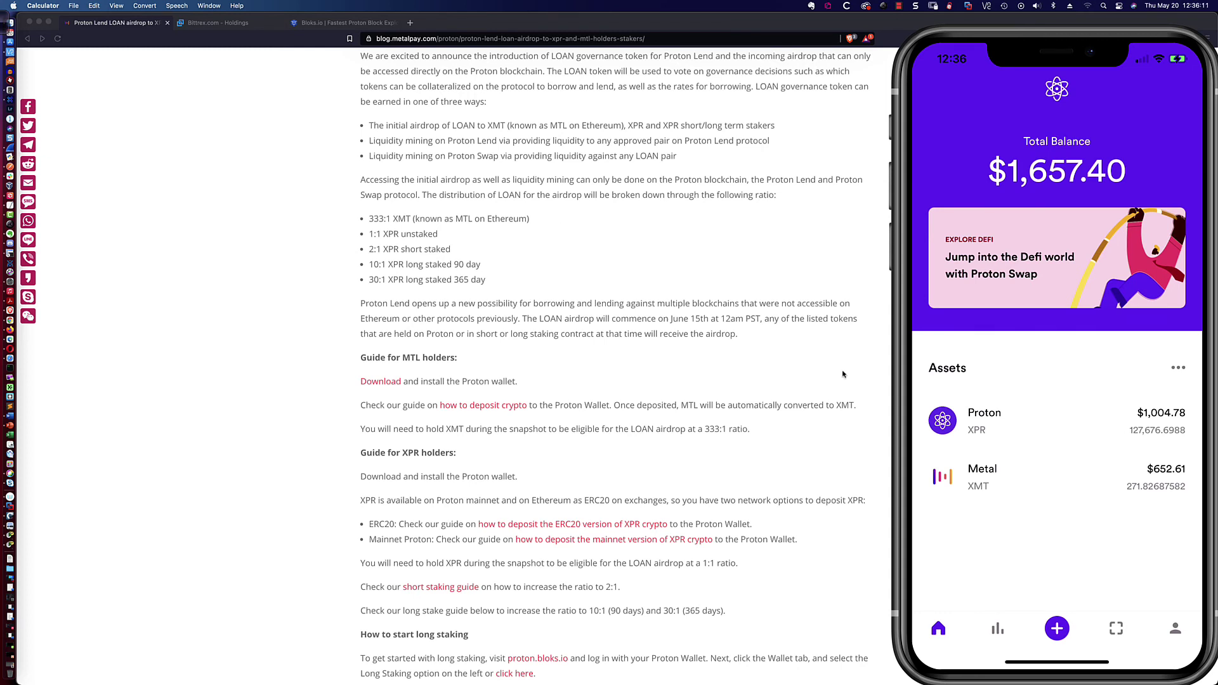
{"action": "left_click", "coordinate": [1019, 485]}
{"action": "scroll", "coordinate": [462, 256], "scroll_direction": "up", "scroll_amount": 3}
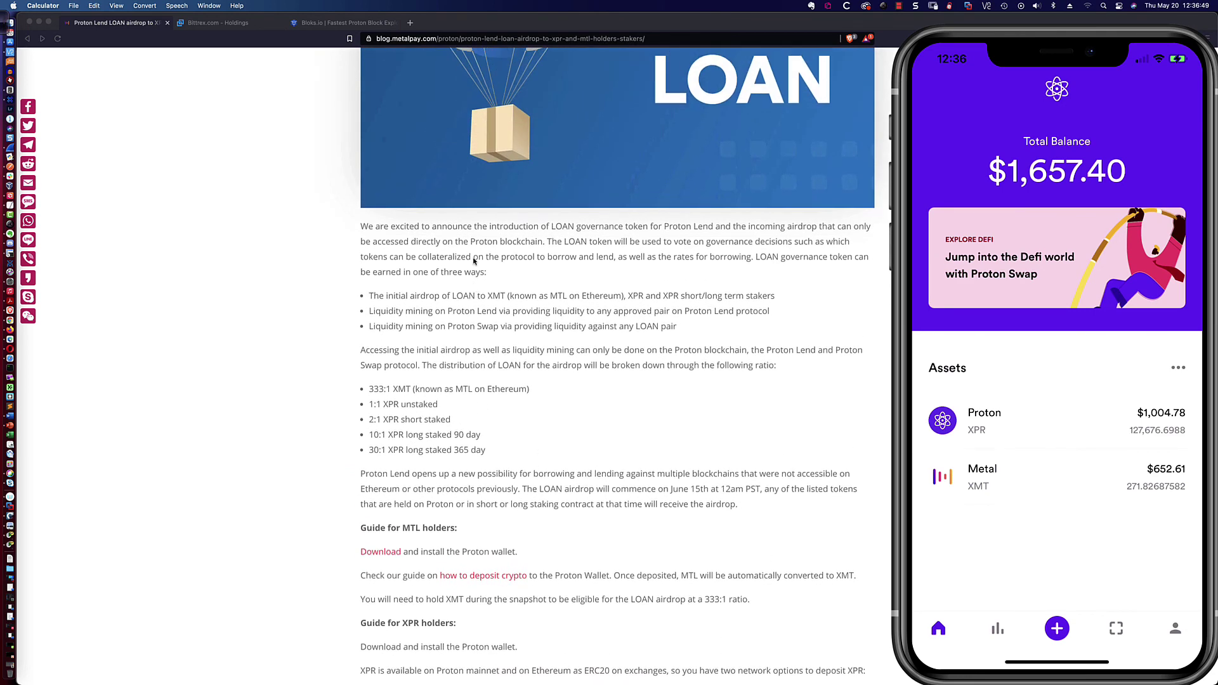
{"action": "scroll", "coordinate": [473, 260], "scroll_direction": "up", "scroll_amount": 6}
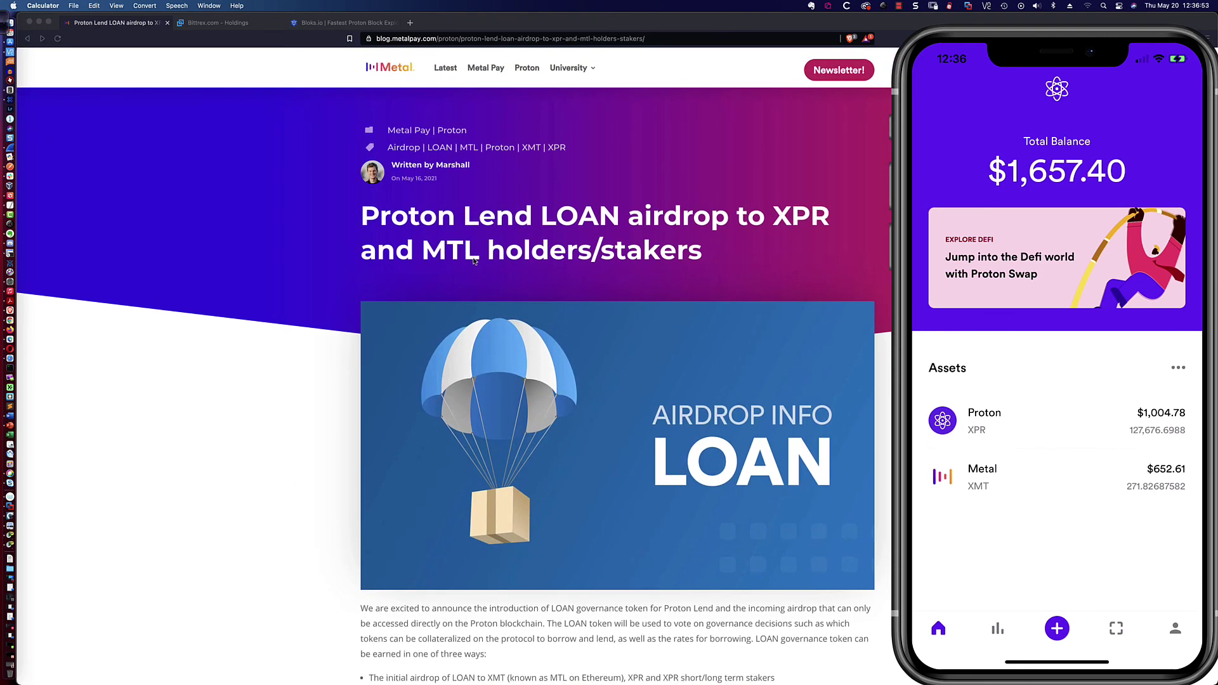
{"action": "scroll", "coordinate": [473, 260], "scroll_direction": "down", "scroll_amount": 6}
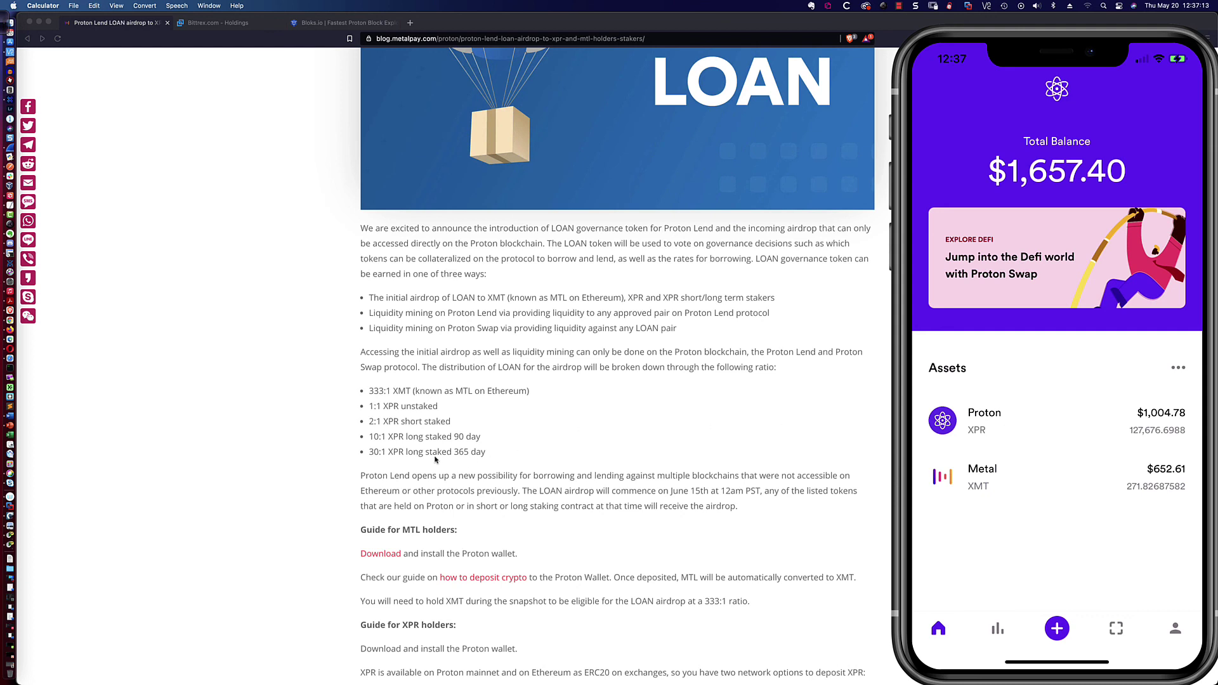
{"action": "left_click", "coordinate": [371, 441]}
{"action": "left_click_drag", "start_coordinate": [369, 436], "coordinate": [497, 451]}
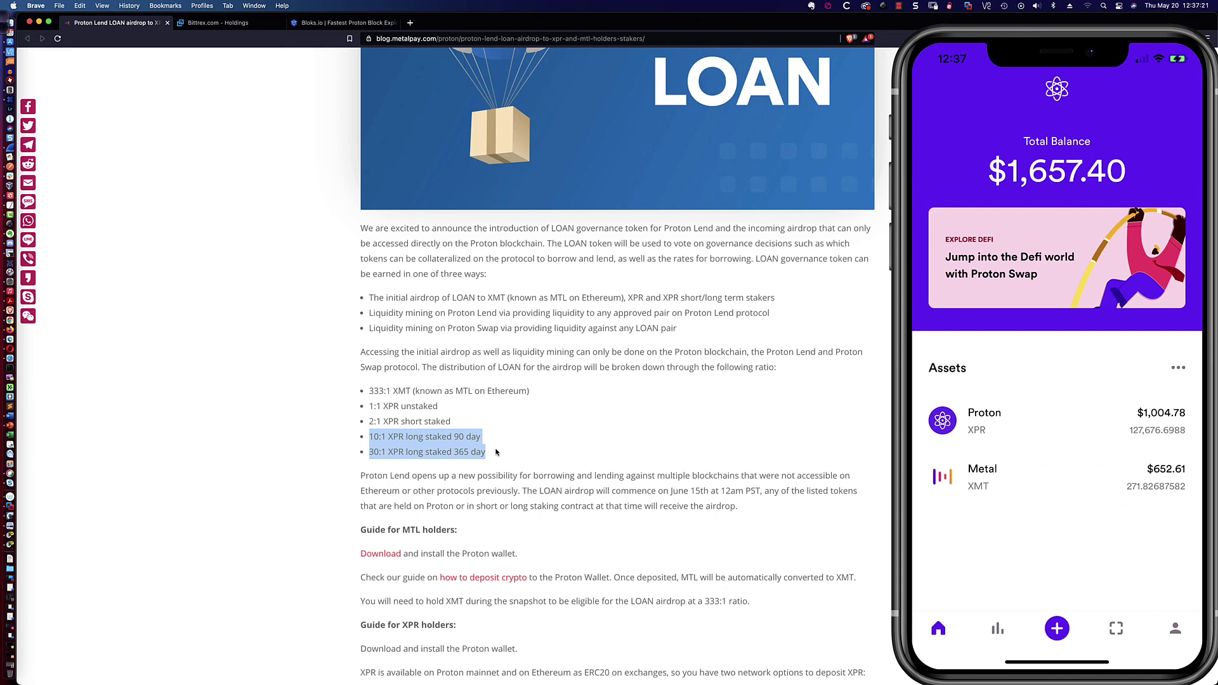
{"action": "left_click", "coordinate": [527, 419]}
{"action": "scroll", "coordinate": [532, 409], "scroll_direction": "up", "scroll_amount": 10}
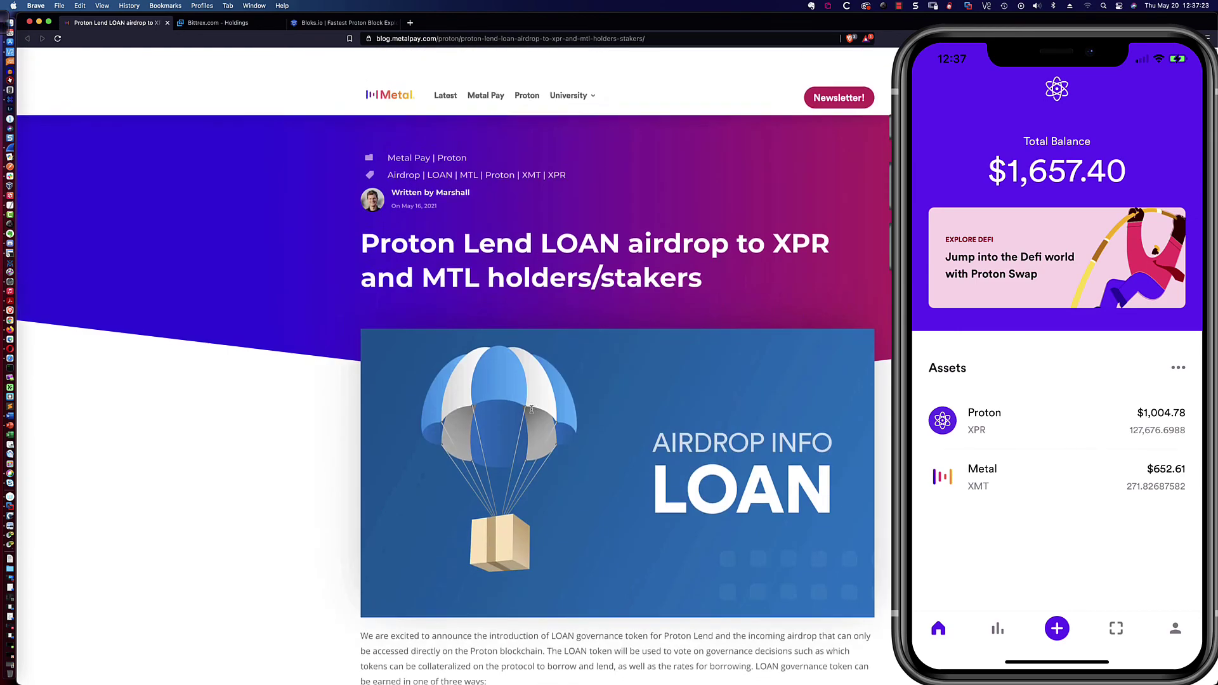